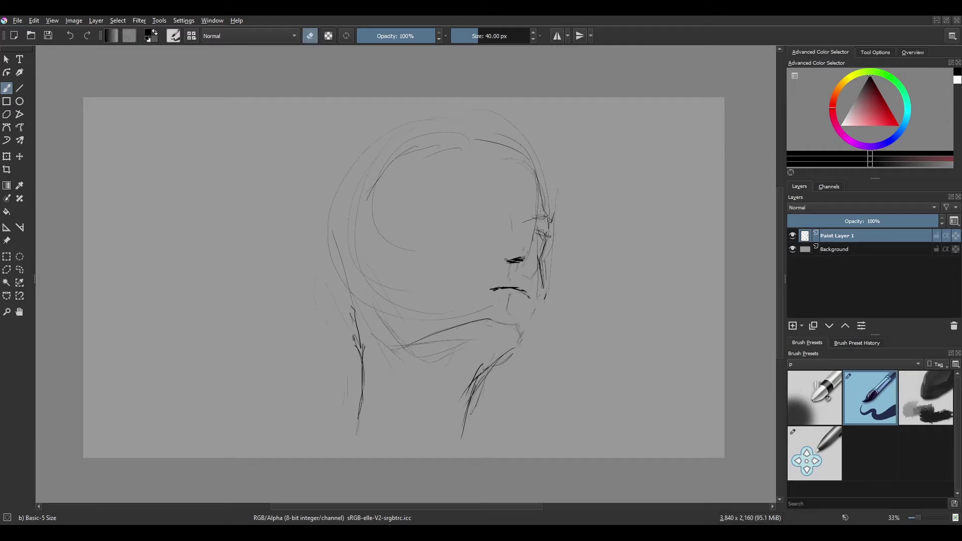
Erase and redraw the nose, mouth, chin and front contour of the face with cleaner sketch lines.
key("e")
left_click_drag(482, 374, 472, 425)
left_click_drag(551, 268, 540, 307)
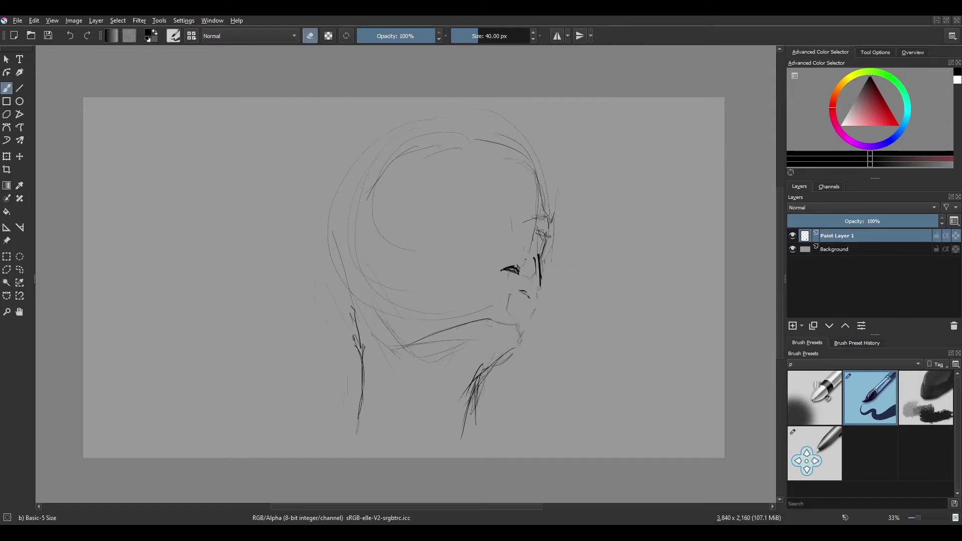
left_click_drag(546, 250, 516, 350)
left_click_drag(477, 315, 523, 335)
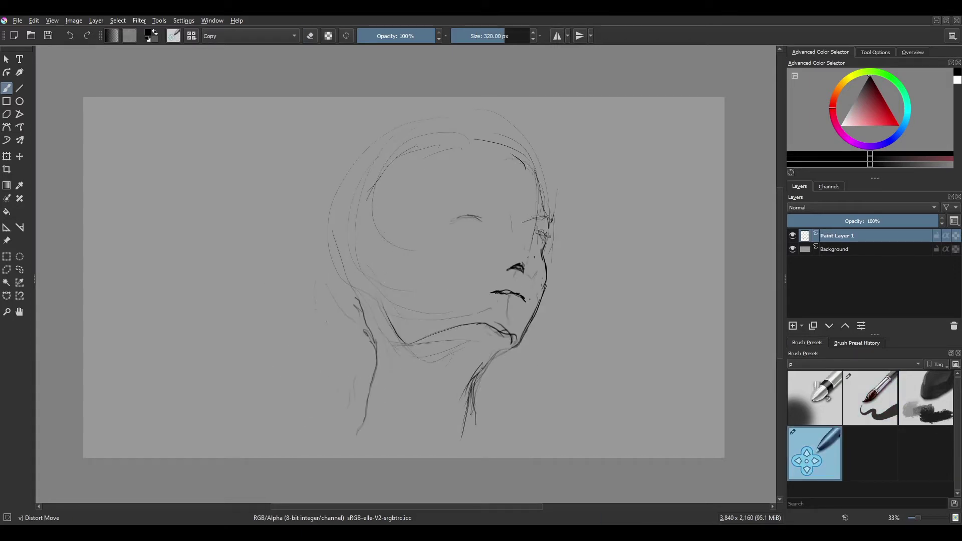
With the Basic-5 Size brush at 40 px, redraw both sides of the neck and the underside of the chin.
key("slash")
left_click_drag(357, 301, 363, 421)
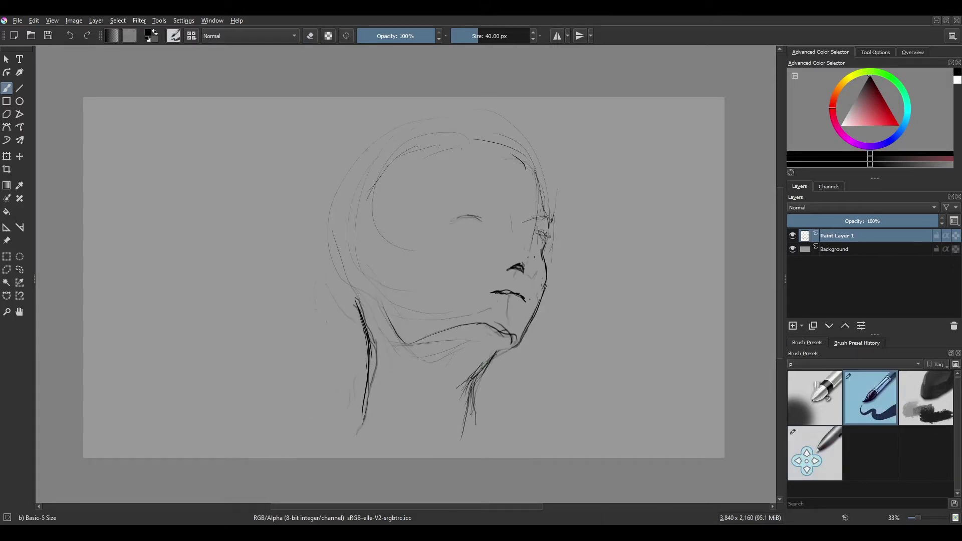
left_click_drag(503, 345, 459, 434)
left_click_drag(446, 332, 518, 345)
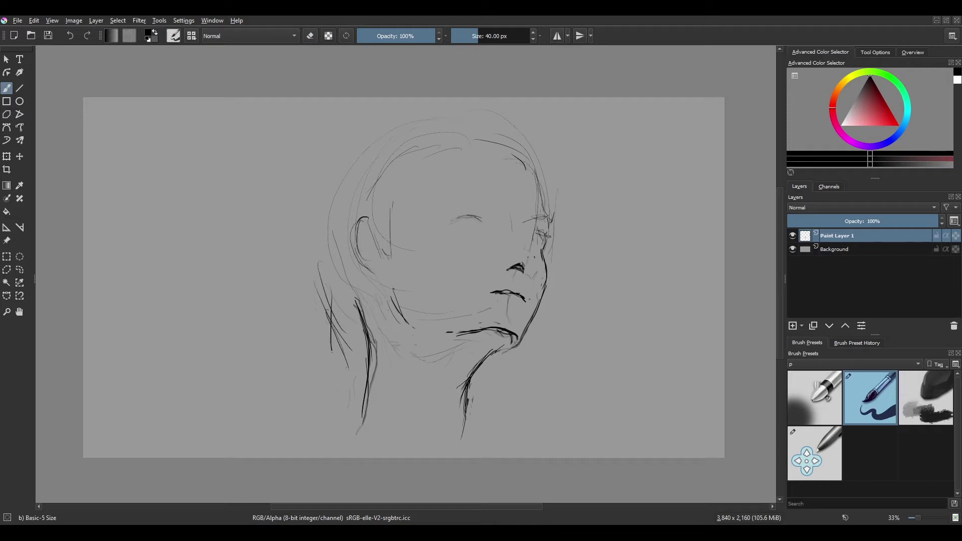
Sketch the shoulders and collar line and add hair strands behind the neck, checking the drawing in mirrored view.
key("m")
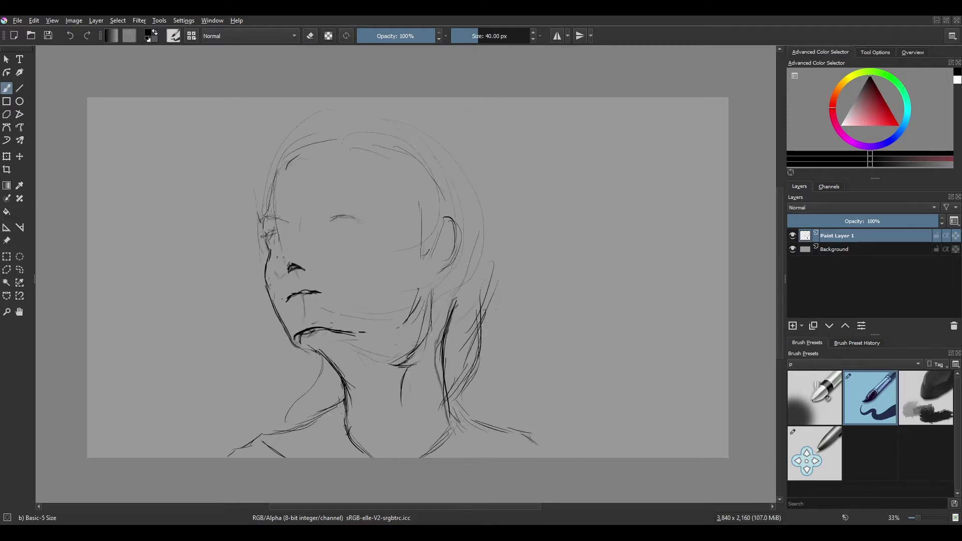
key("m")
left_click_drag(580, 412, 315, 422)
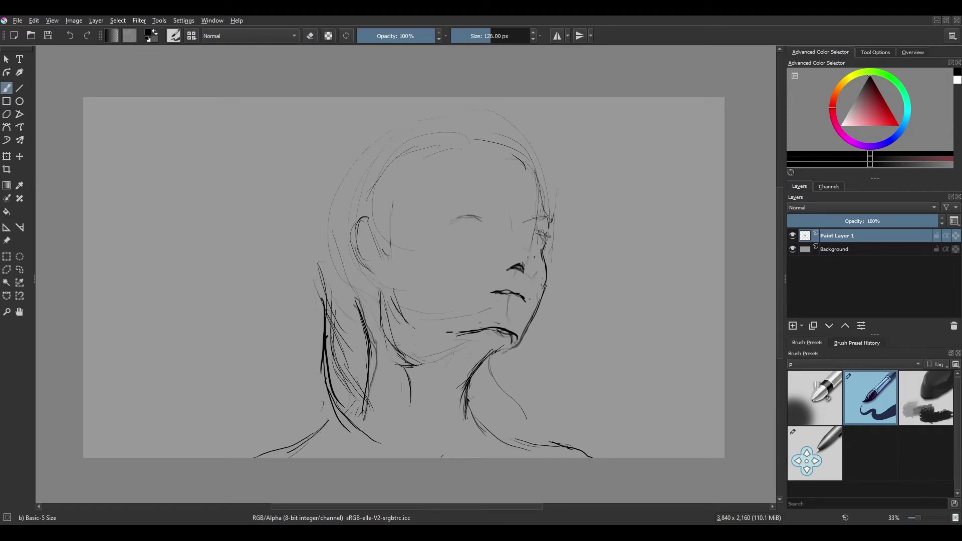
Draw the outer hair contour from the crown to the shoulder and the strands framing both sides of the face.
mouse_move(380, 130)
left_mouse_down()
mouse_move(320, 233)
mouse_move(325, 288)
left_mouse_up()
left_click_drag(346, 231, 371, 428)
left_click_drag(476, 165, 438, 246)
left_click_drag(423, 183, 410, 248)
key("m")
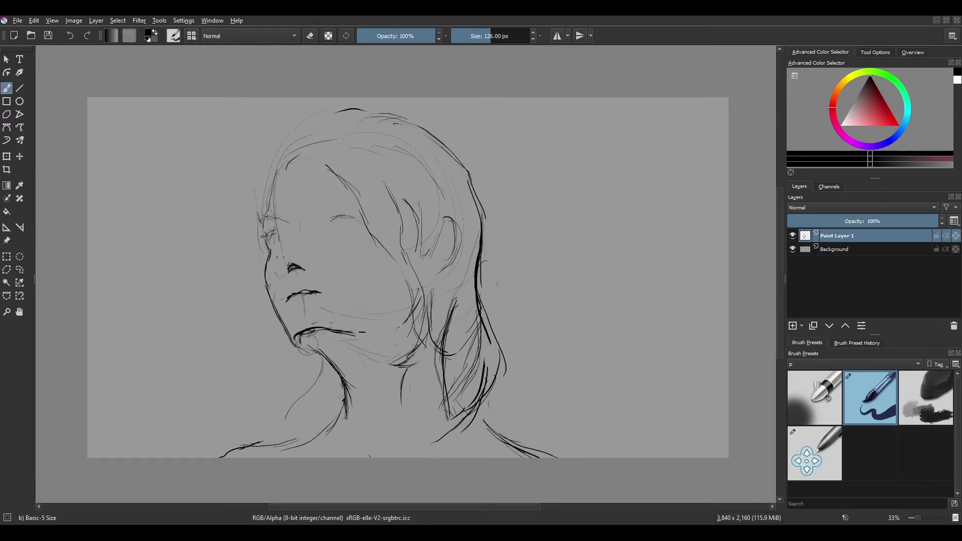
key("m")
key("m")
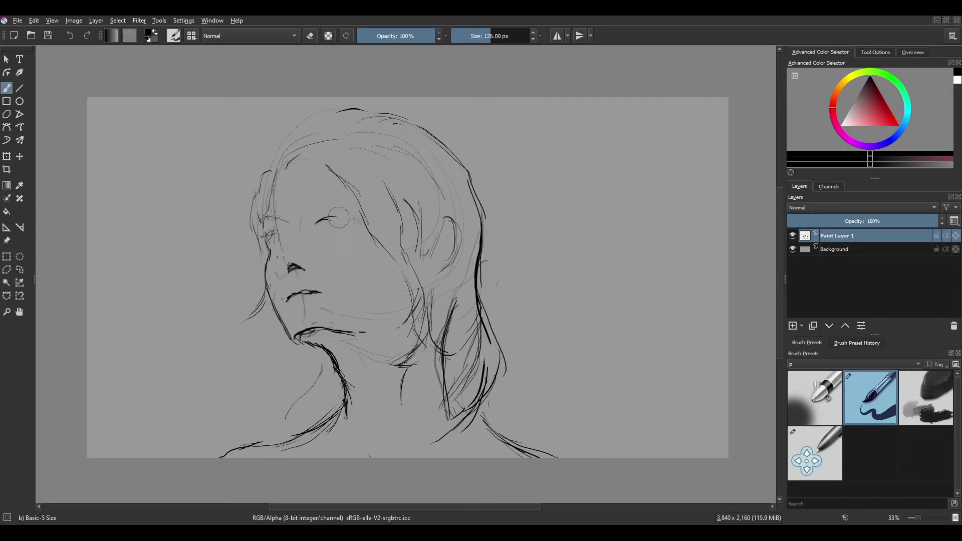
Refine the closed eyes, near eyebrow, nose and lips with an 18 px brush.
key("m")
key("slash")
key("m")
key("slash")
scroll(427, 274, "up", 2)
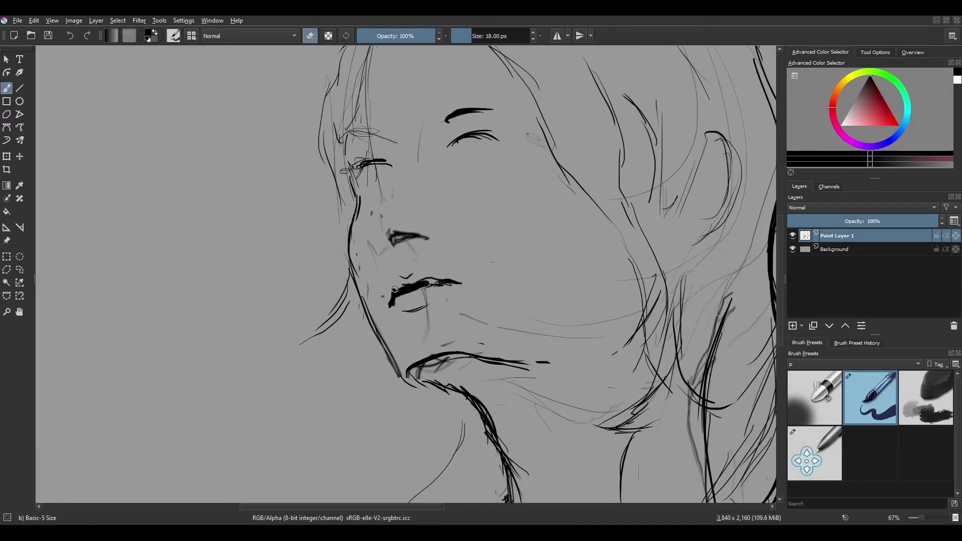
Add a new paint layer and draw dark rectangular sunglasses with a side arm over the eyes.
key("m")
scroll(447, 282, "down", 4)
scroll(397, 371, "up", 3)
key("Insert")
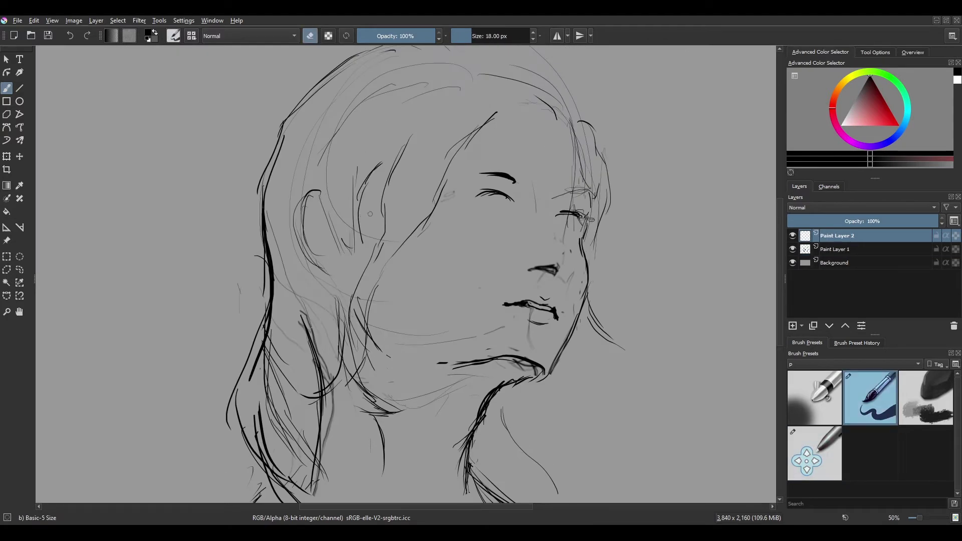
mouse_move(340, 205)
left_mouse_down()
mouse_move(465, 172)
mouse_move(564, 235)
left_mouse_up()
left_click_drag(476, 177, 531, 230)
scroll(500, 251, "down", 2)
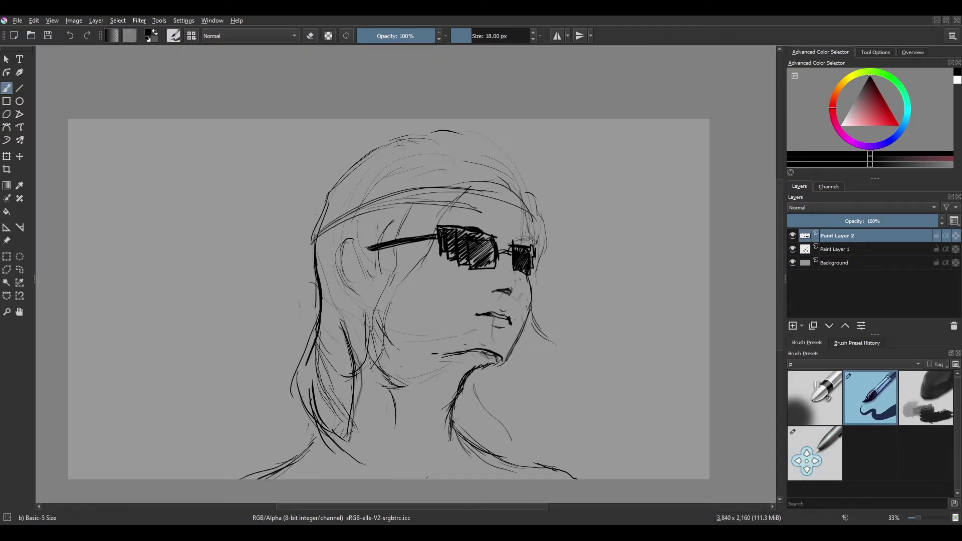
Draw a brimmed cap lettered OBEY on the head and a smoking cigarette in the mouth.
left_click_drag(311, 220, 570, 224)
left_click_drag(441, 133, 440, 134)
left_click_drag(465, 136, 466, 163)
left_click_drag(493, 143, 500, 161)
left_click_drag(502, 145, 507, 163)
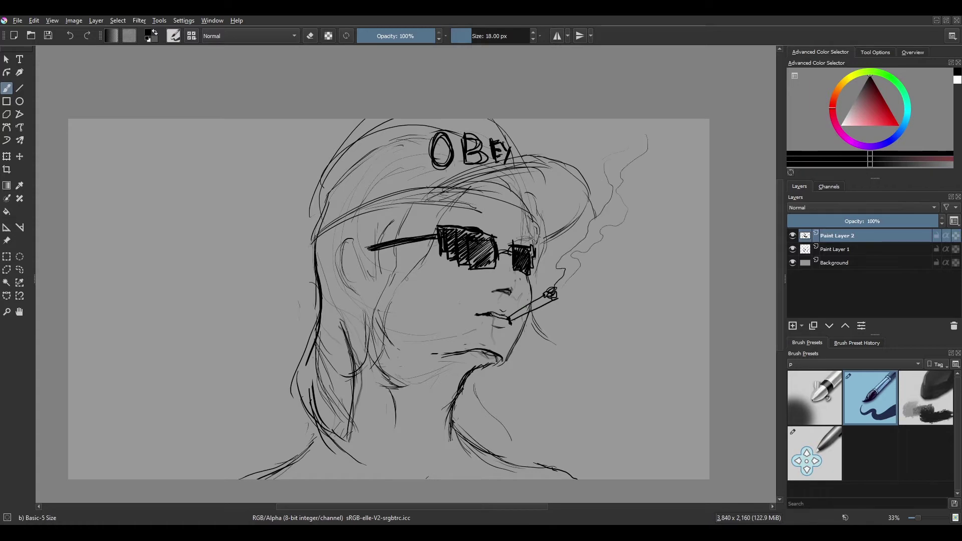
Letter a faint NO RAGRETS tattoo on the cheek and decorate it with stars and swirls.
scroll(426, 294, "up", 2)
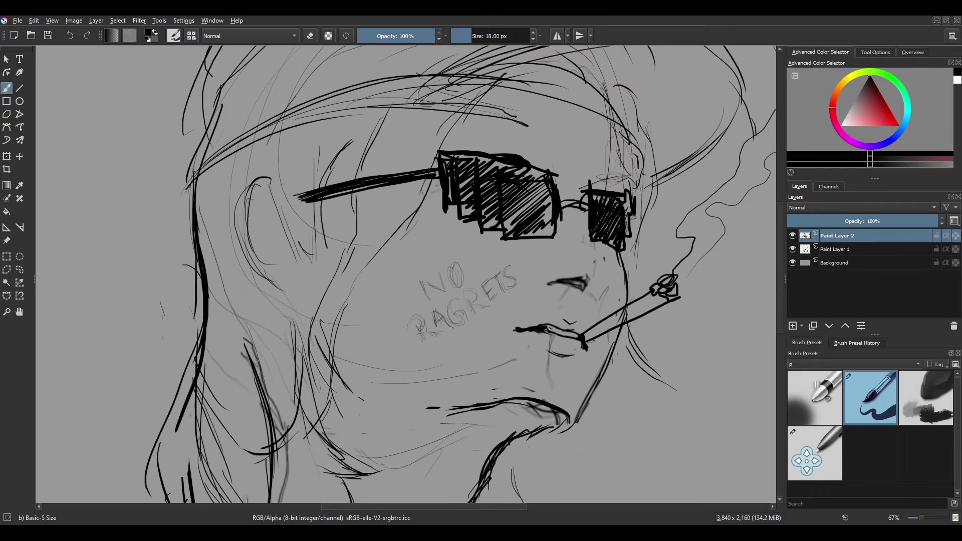
scroll(353, 140, "down", 1)
left_click_drag(443, 241, 447, 238)
left_click_drag(414, 224, 419, 220)
On Paint Layer 1, draw a chain necklace on both sides of the neck and swirl tattoos on the throat.
left_click(834, 248)
scroll(245, 323, "up", 1)
left_click_drag(213, 293, 245, 323)
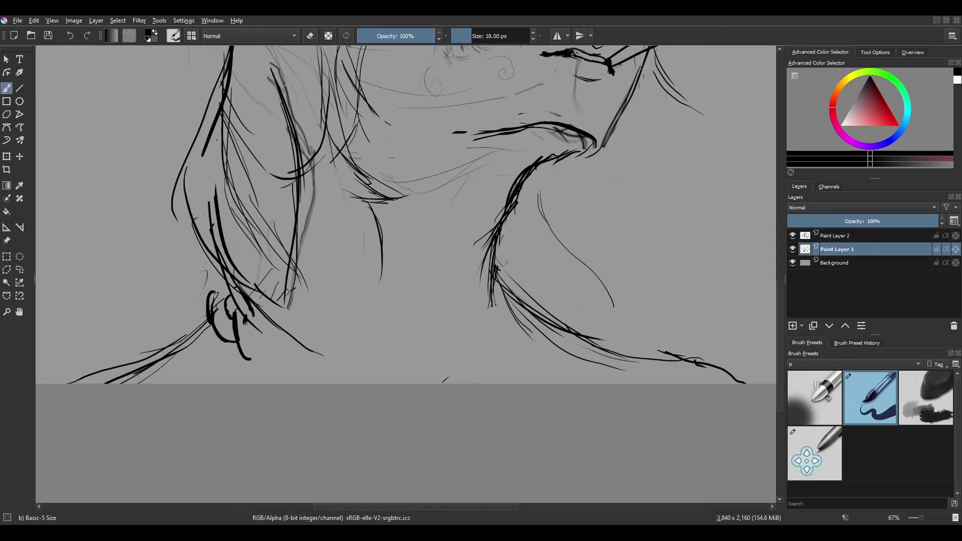
mouse_move(501, 280)
left_mouse_down()
mouse_move(511, 341)
mouse_move(481, 375)
left_mouse_up()
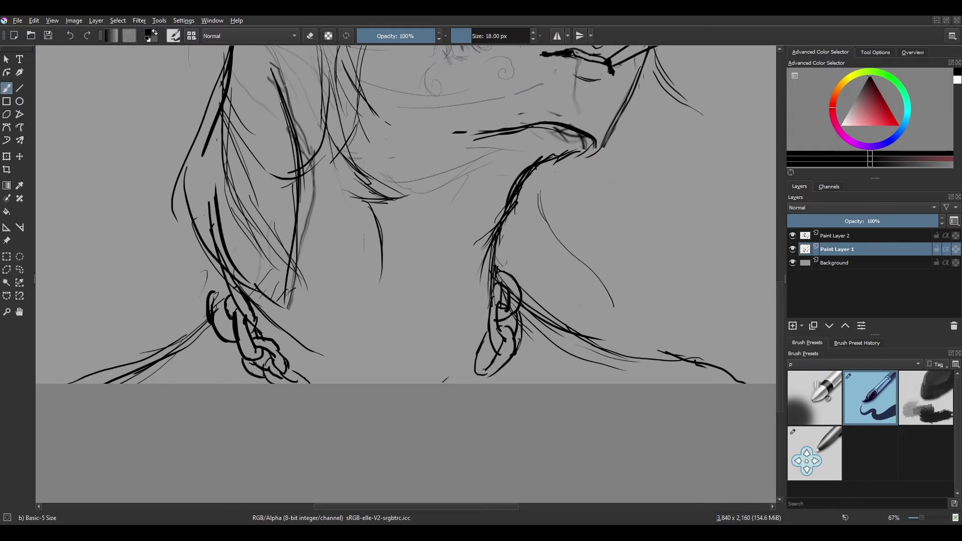
scroll(481, 370, "up", 3)
left_click_drag(521, 311, 489, 405)
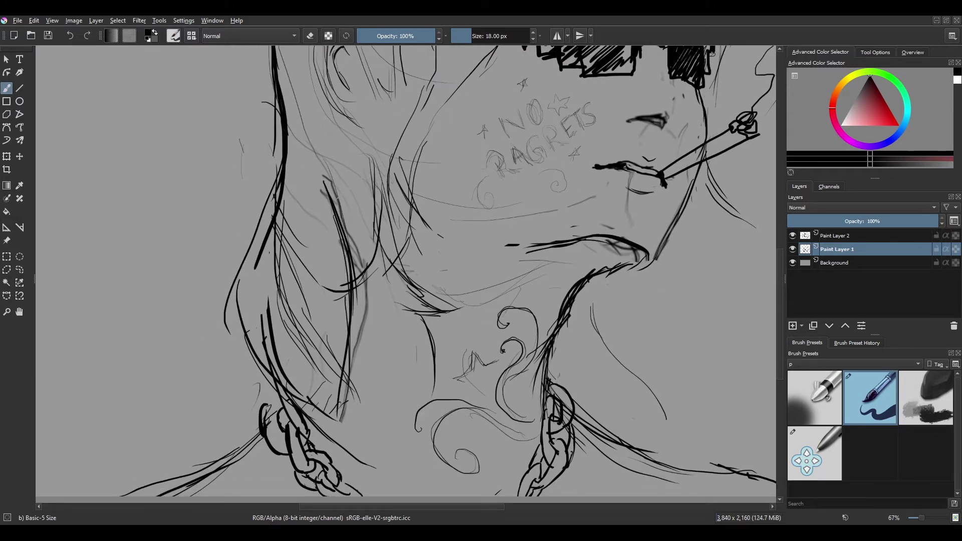
Hide Paint Layer 2, duplicate Paint Layer 1 and hide the copy.
scroll(406, 271, "down", 2)
left_click(791, 236)
key("ctrl+j")
left_click(792, 248)
Erase the chain necklace and the swirl tattoos from the neck on Paint Layer 1.
key("e")
scroll(405, 270, "up", 1)
left_click_drag(501, 250, 476, 351)
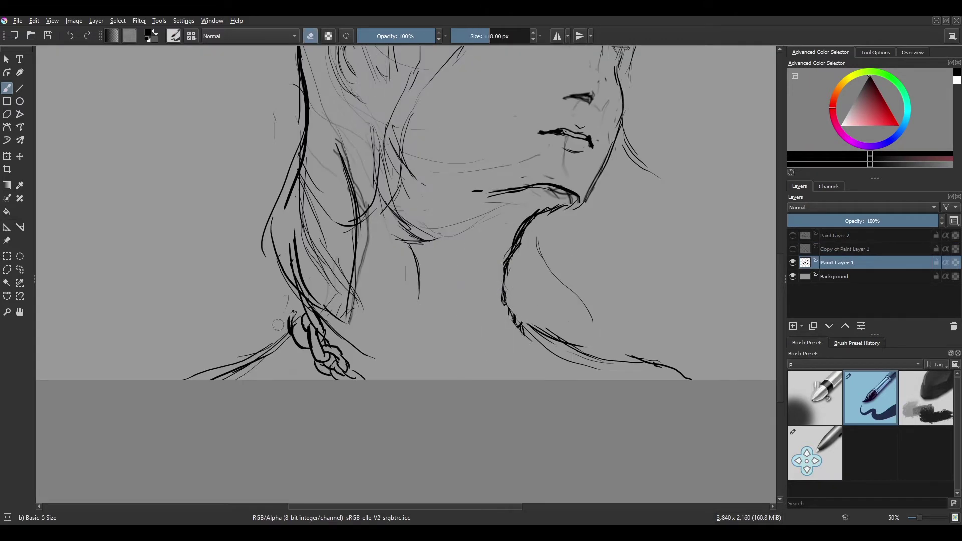
scroll(515, 326, "down", 2)
scroll(515, 326, "up", 2)
Combine Paint Layer 2 and the Paint Layer 1 copy into a hidden layer named "instant thug life", keeping Paint Layer 1 separate.
left_click(792, 249)
left_click(792, 263)
left_click(847, 249)
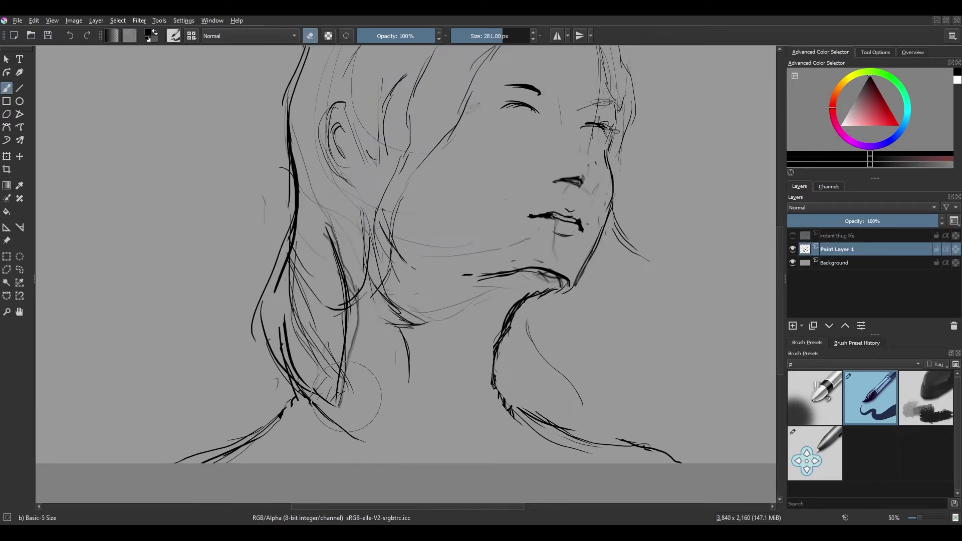
Erase the dense hair lines beside the neck and redraw them as loose wavy locks falling over the shoulder.
scroll(346, 397, "down", 1)
key("e")
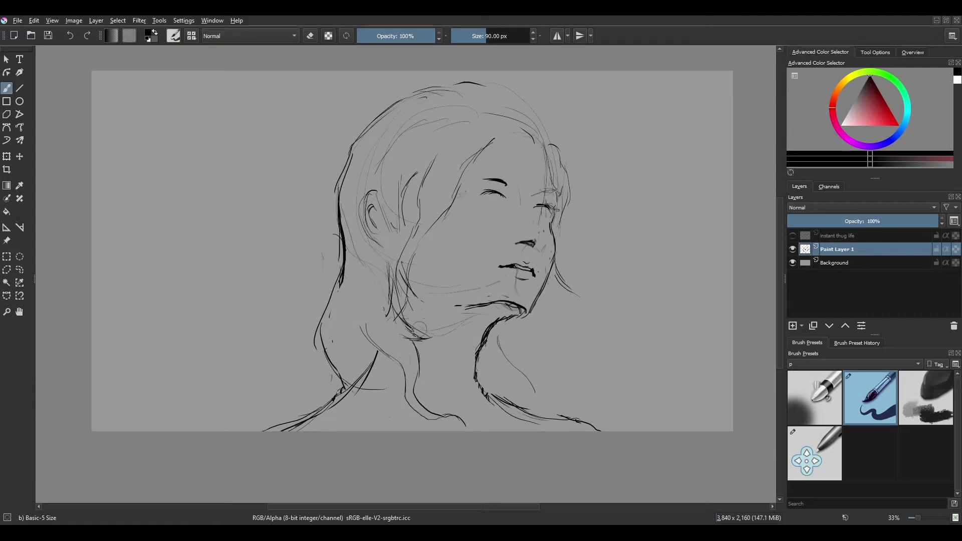
key("ctrl+z")
left_click_drag(400, 352, 361, 430)
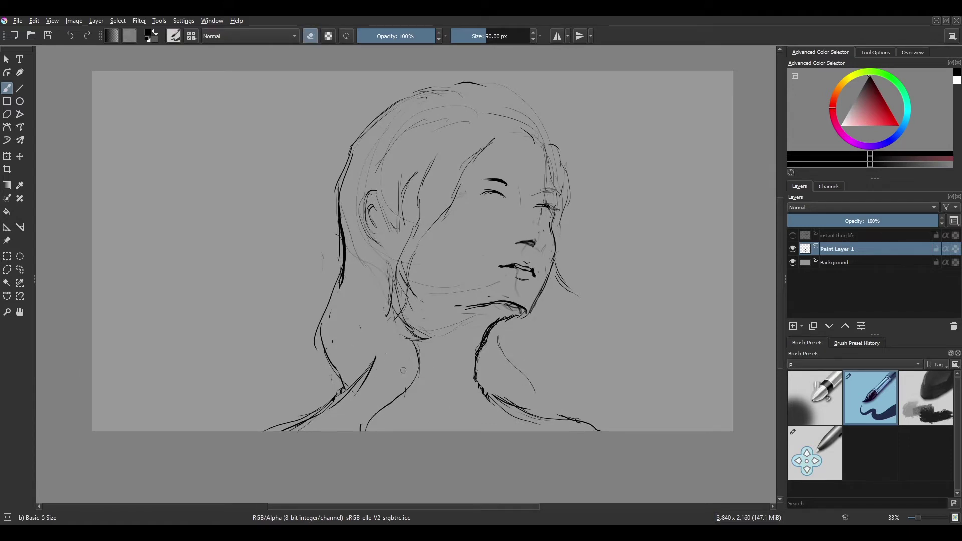
key("e")
left_click_drag(354, 301, 357, 429)
left_click_drag(388, 346, 370, 430)
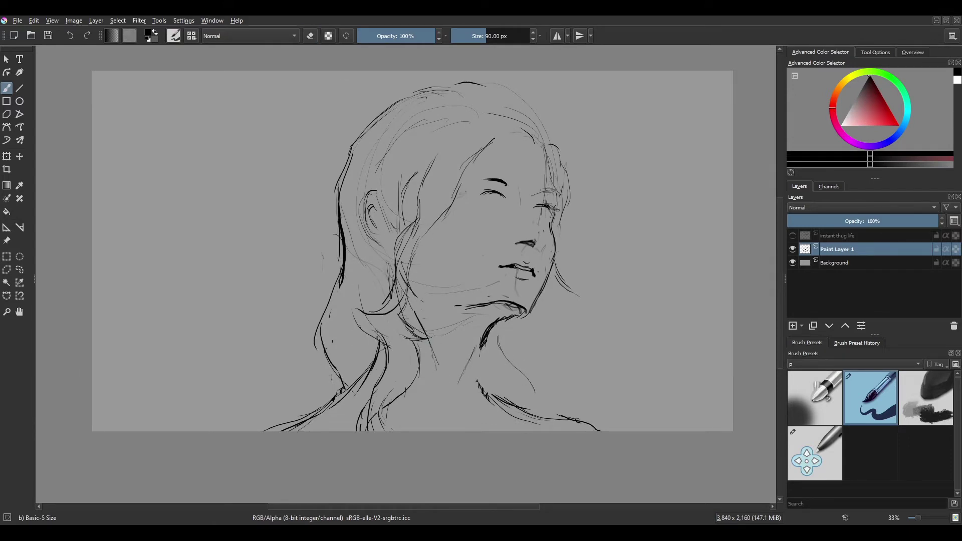
Erase the stray construction lines on the neck, around the mouth and along the nose bridge.
key("e")
scroll(479, 211, "up", 1)
key("m")
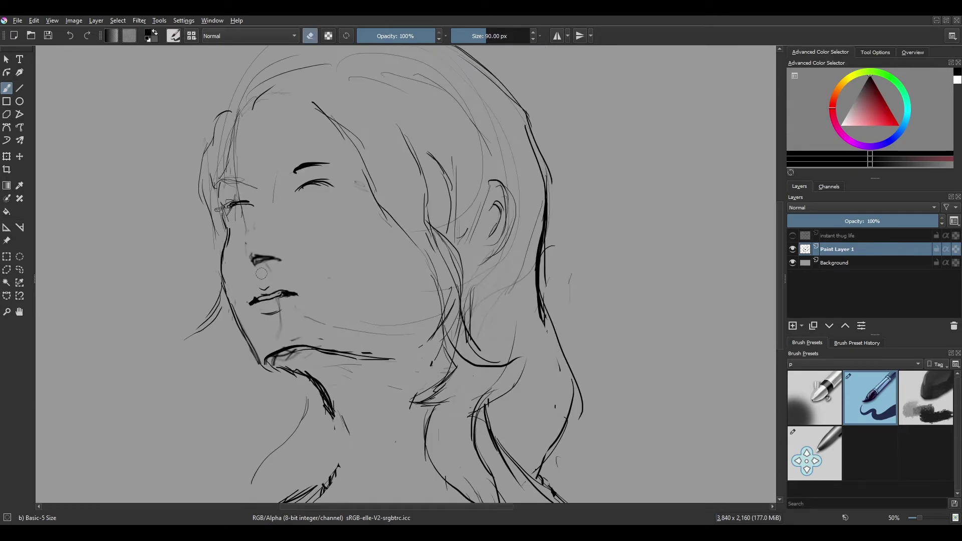
key("m")
scroll(354, 318, "up", 1)
left_click_drag(467, 205, 494, 247)
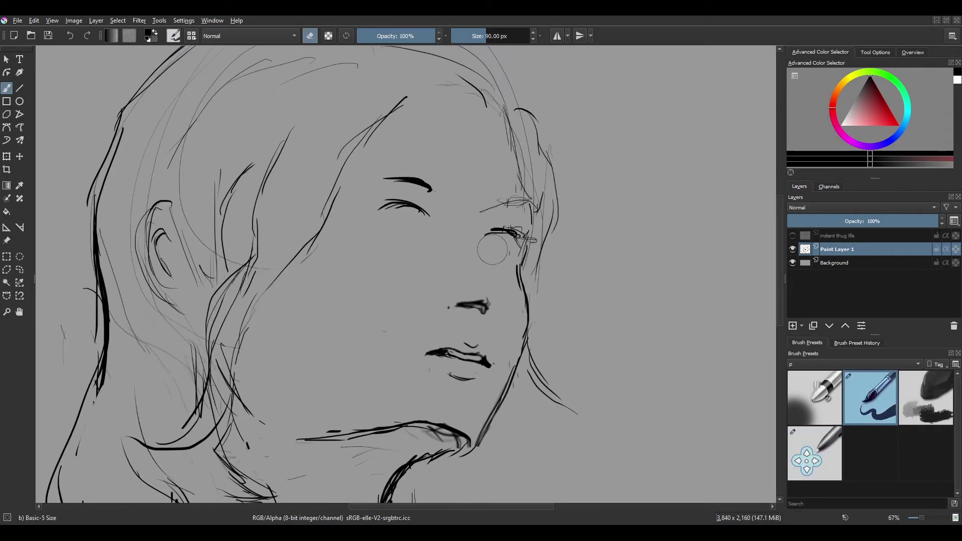
Redraw the underside of the nose as a solid black shape.
key("e")
key("m")
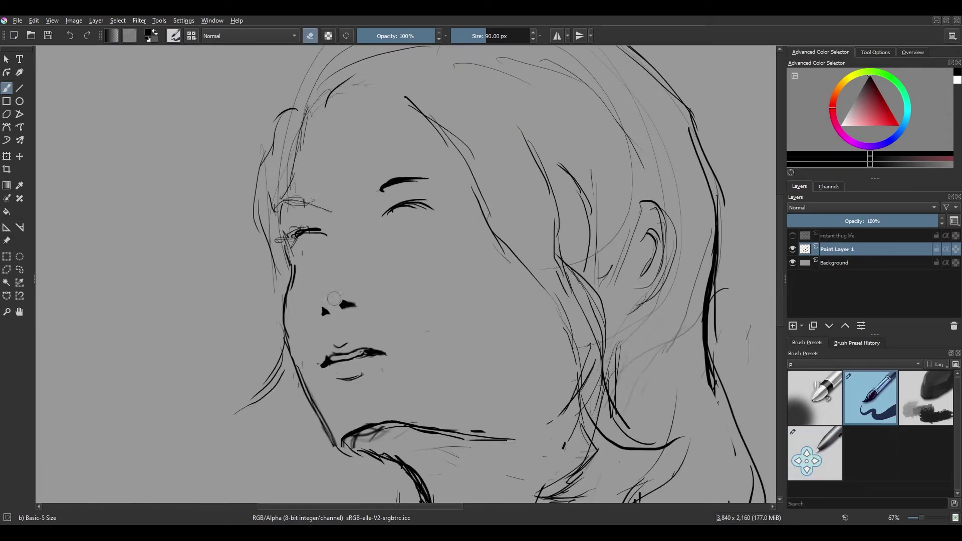
key("m")
key("m")
scroll(476, 319, "down", 1)
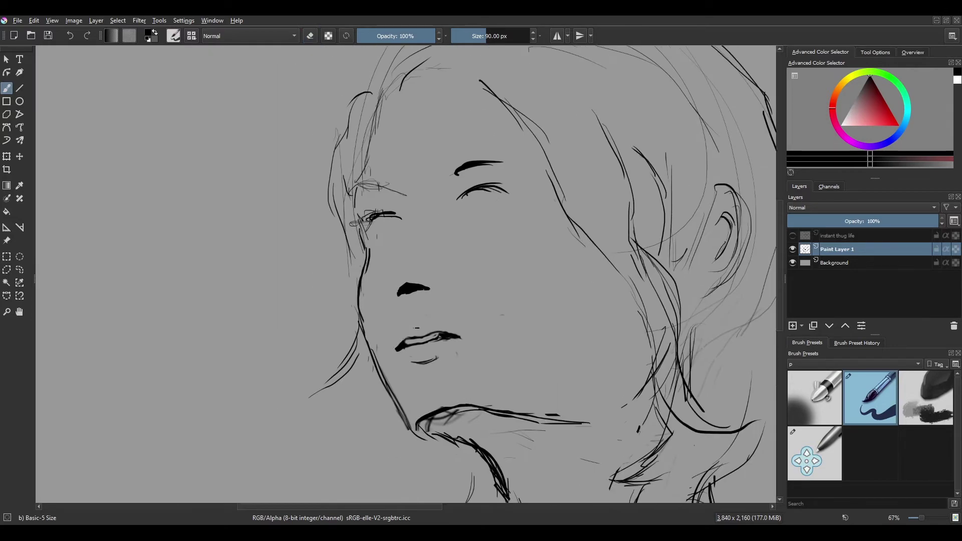
Replace the closed eyes with bold outlines of two open eyes.
key("m")
key("m")
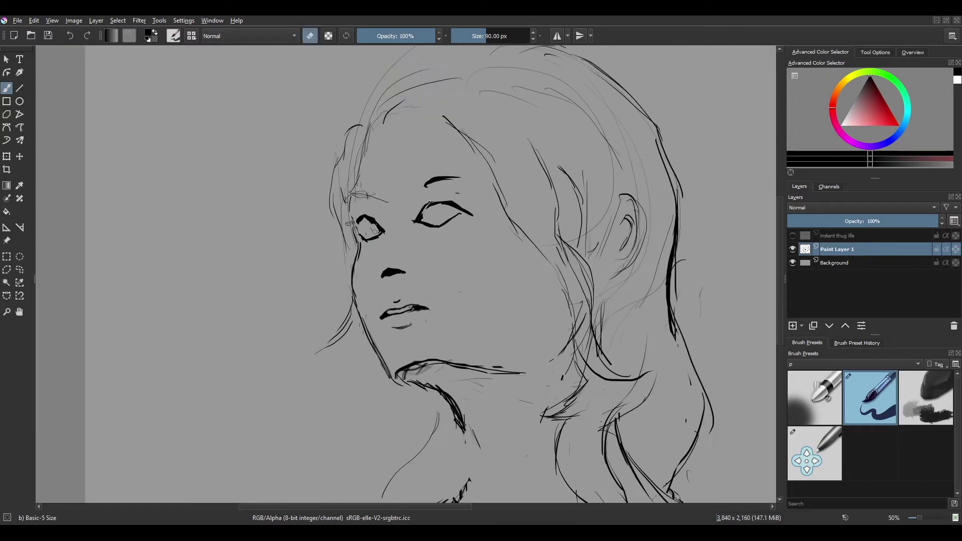
scroll(398, 305, "down", 1)
scroll(398, 305, "up", 1)
key("/")
key("/")
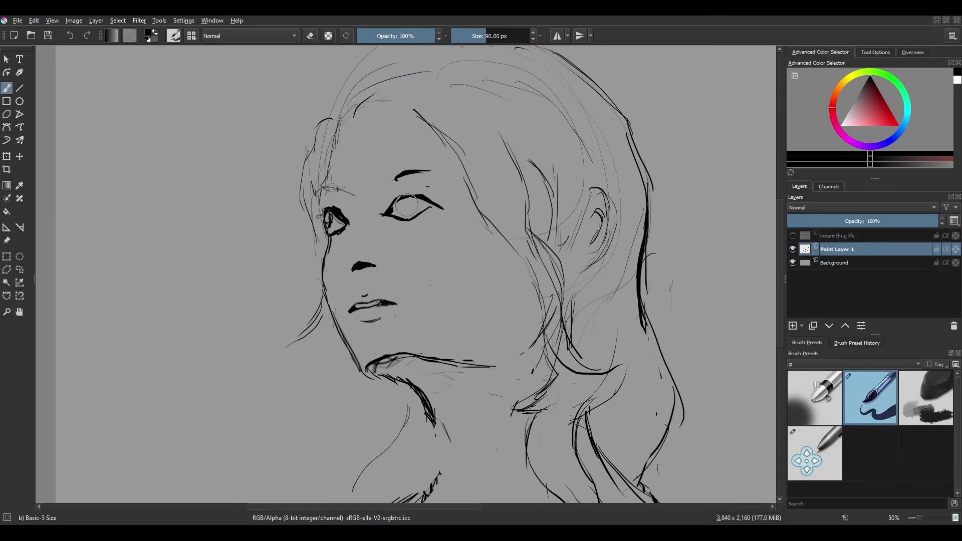
Thicken the upper eyelids and draw the irises inside both eyes.
key("m")
key("m")
scroll(285, 293, "down", 1)
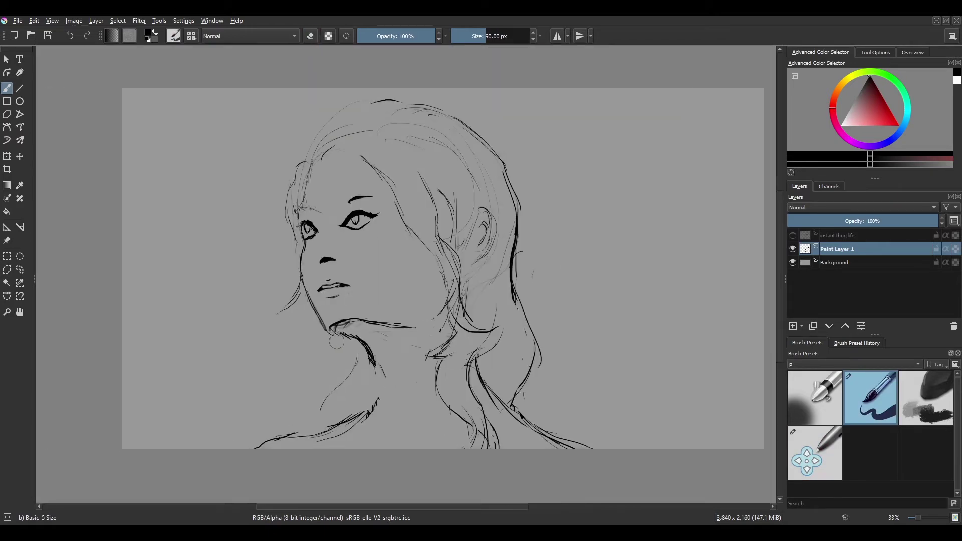
Redraw the lips with a thick black upper lip and a short shadow under the lower lip, trimming the edges.
scroll(284, 294, "up", 2)
key("m")
scroll(284, 294, "down", 1)
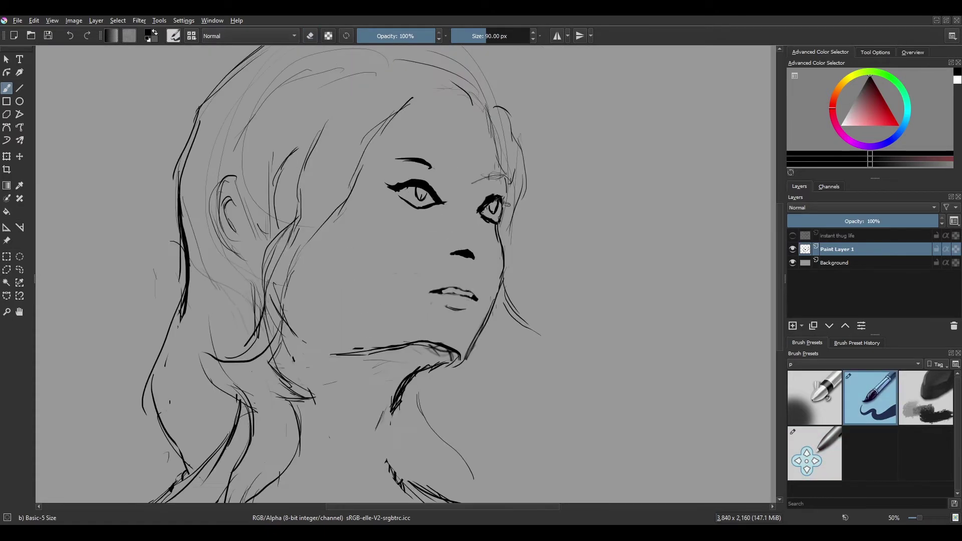
key("m")
key("m")
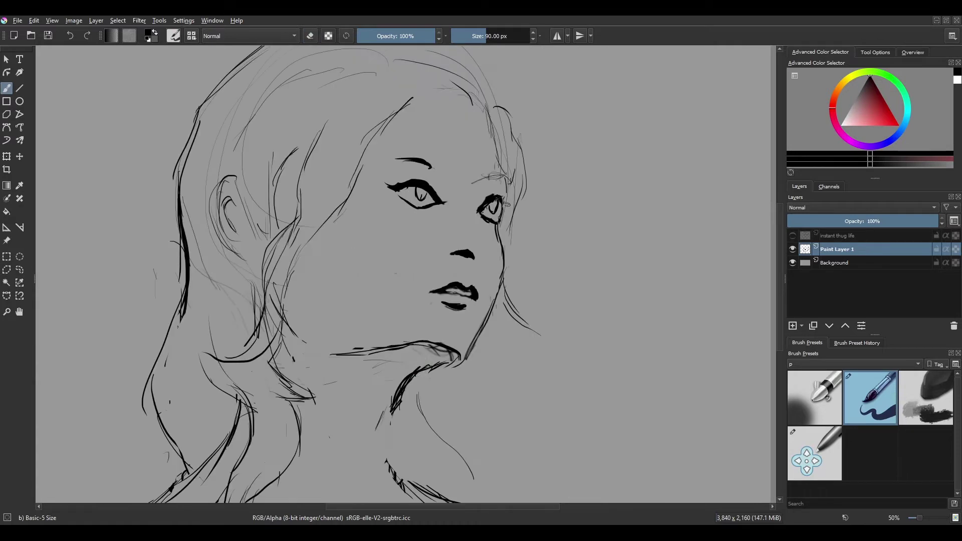
mouse_move(478, 295)
left_mouse_down()
mouse_move(506, 318)
mouse_move(500, 333)
left_mouse_up()
key("m")
key("m")
key("e")
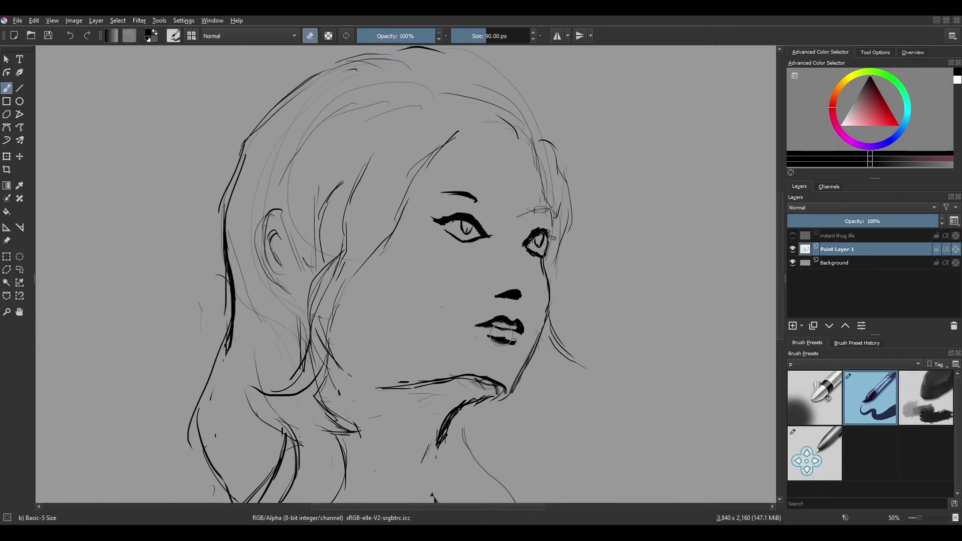
Draw thick black eyebrows above both eyes and darken the pupils.
key("m")
left_click_drag(458, 216, 490, 225)
key("m")
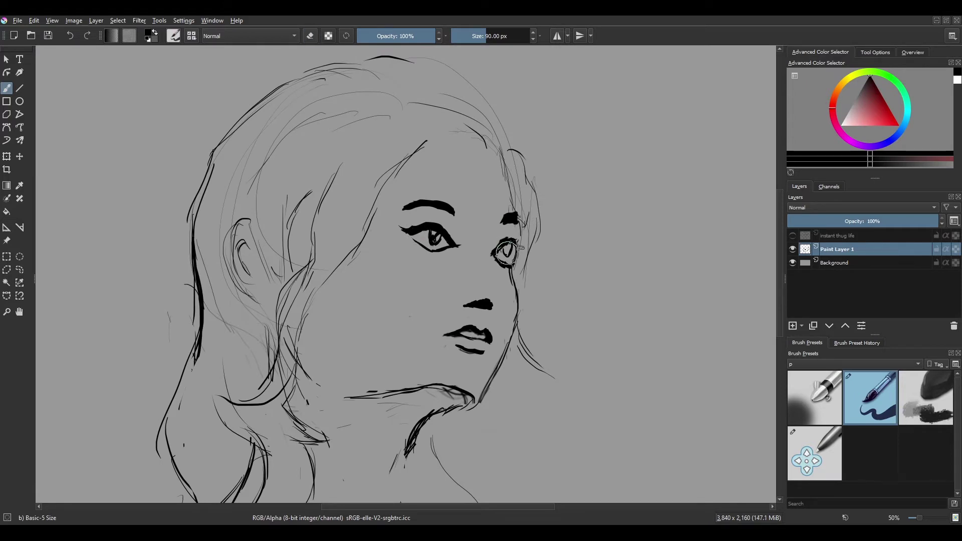
key("m")
left_click_drag(404, 369, 356, 360)
key("m")
key("m")
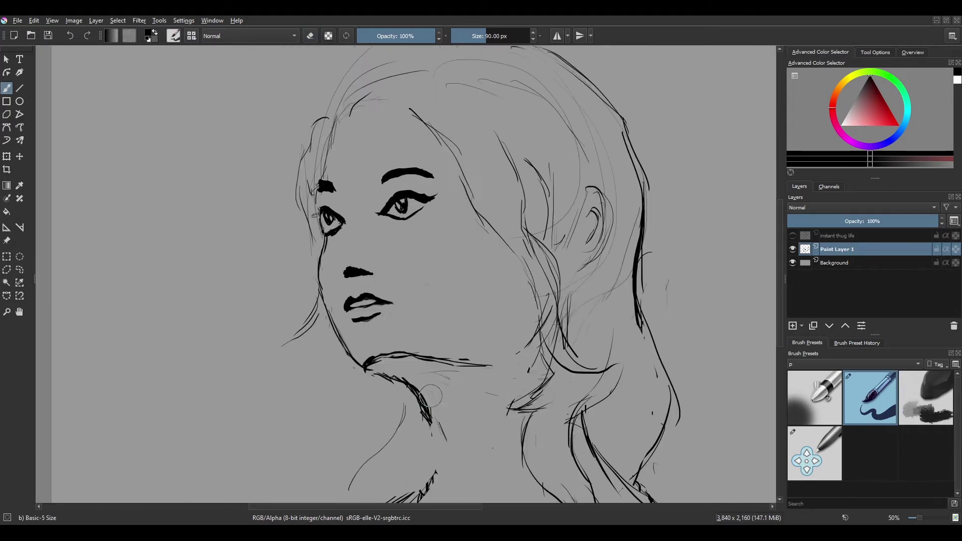
Erase the thick jawline near the chin and redraw the chin-to-neck line, comparing it in the mirrored view.
key("m")
key("ctrl+z")
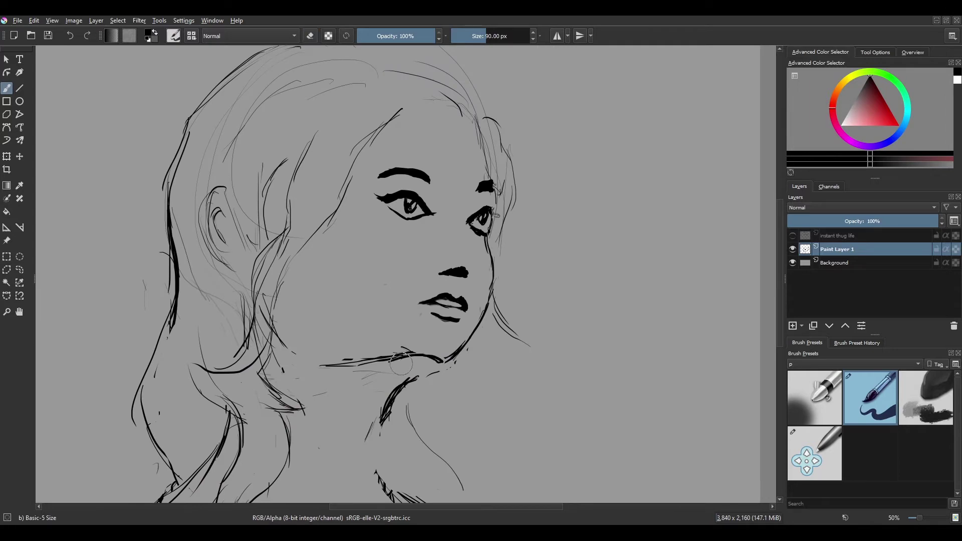
key("m")
mouse_move(351, 345)
left_mouse_down()
mouse_move(445, 341)
mouse_move(343, 314)
left_mouse_up()
key("e")
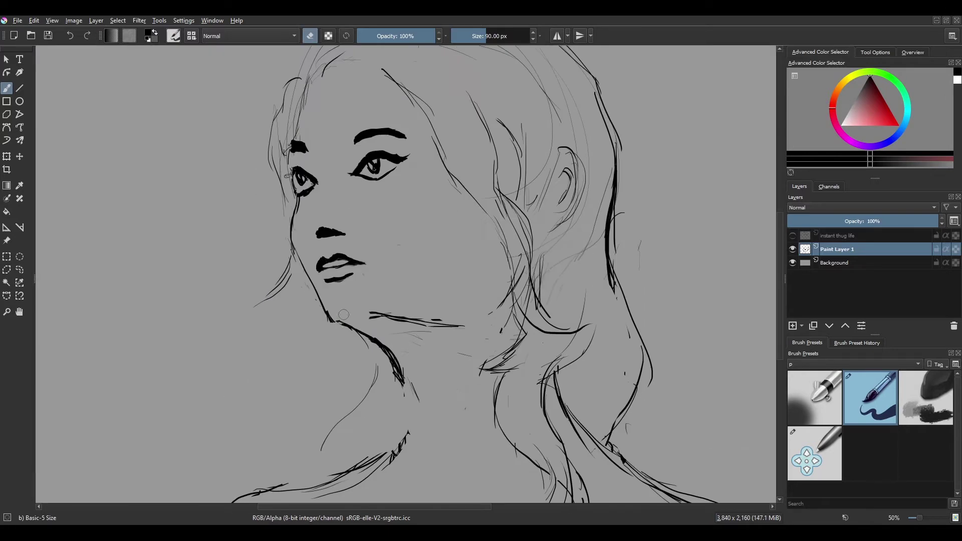
key("e")
key("minus")
key("m")
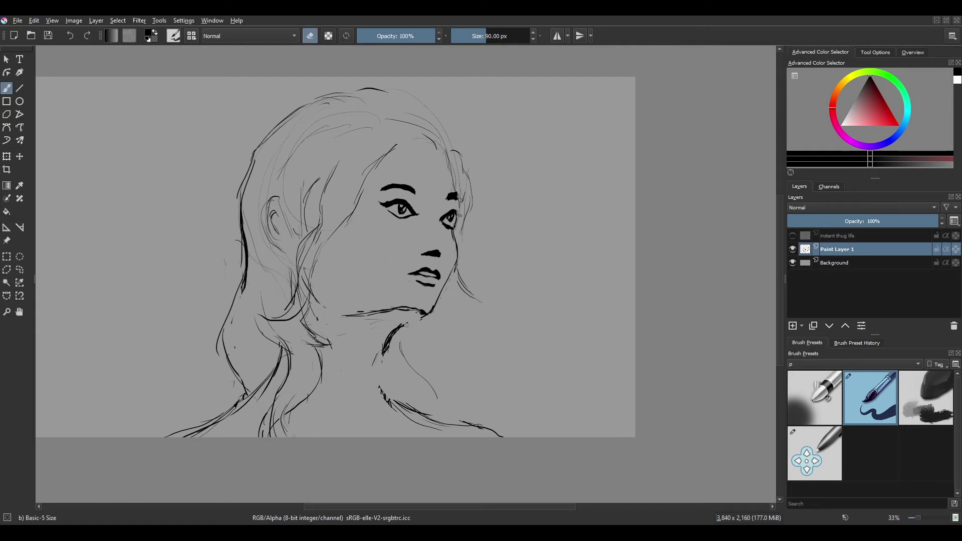
Erase the back part of the jawline and the stray line beside the neck, then redraw the front neck contour.
key("m")
key("m")
key("e")
key("m")
key("m")
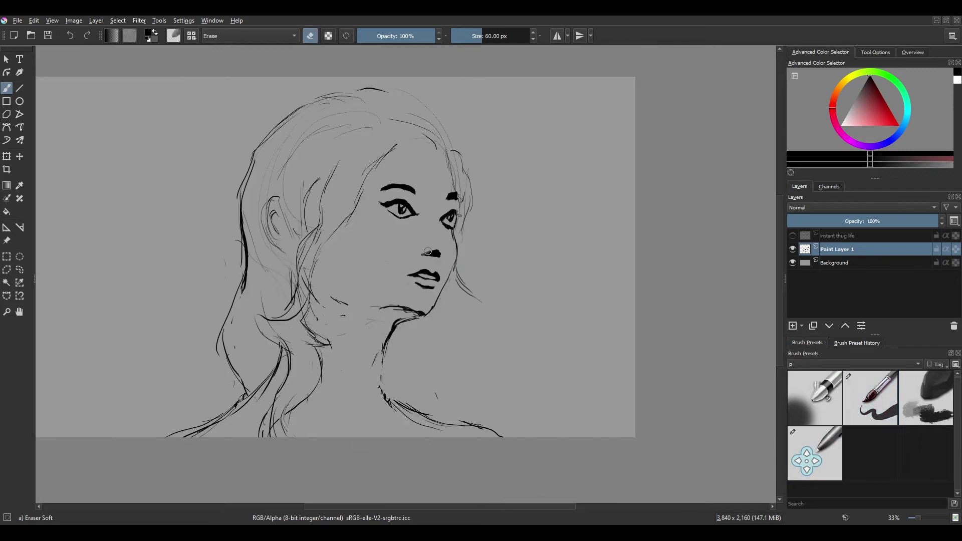
Paint a thick black hairline arc over the forehead and a bold curve at the jaw corner.
key("e")
key("m")
key("m")
key("plus")
key("minus")
key("minus")
key("minus")
key("minus")
key("minus")
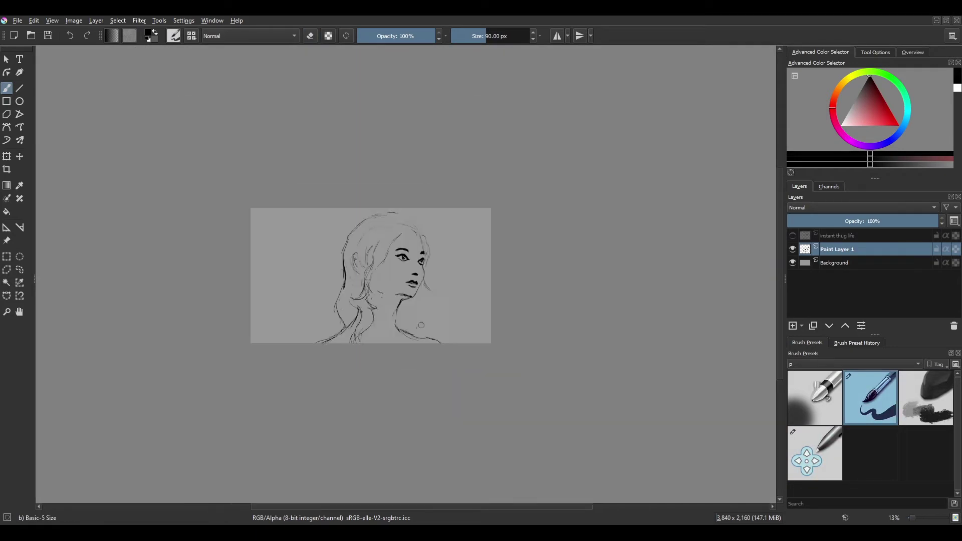
key("plus")
key("plus")
key("plus")
Reshape the front of the neck with the Distort Move brush at 797 px, undoing the last push.
key("slash")
key("m")
key("m")
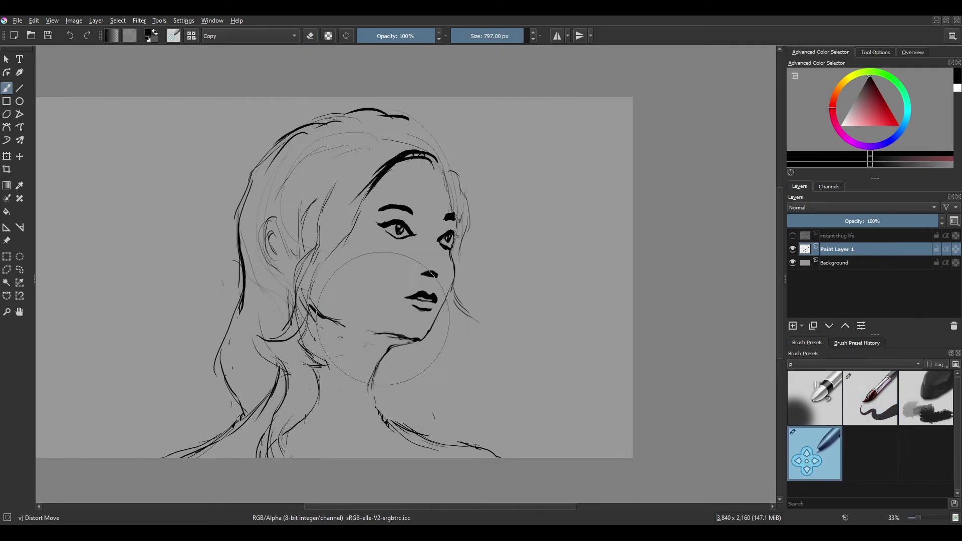
key("ctrl+z")
key("m")
key("m")
key("plus")
key("slash")
Add a new paint layer, cover the old lips with the background grey and start a new mouth line.
key("Insert")
left_click_drag(443, 281, 458, 277)
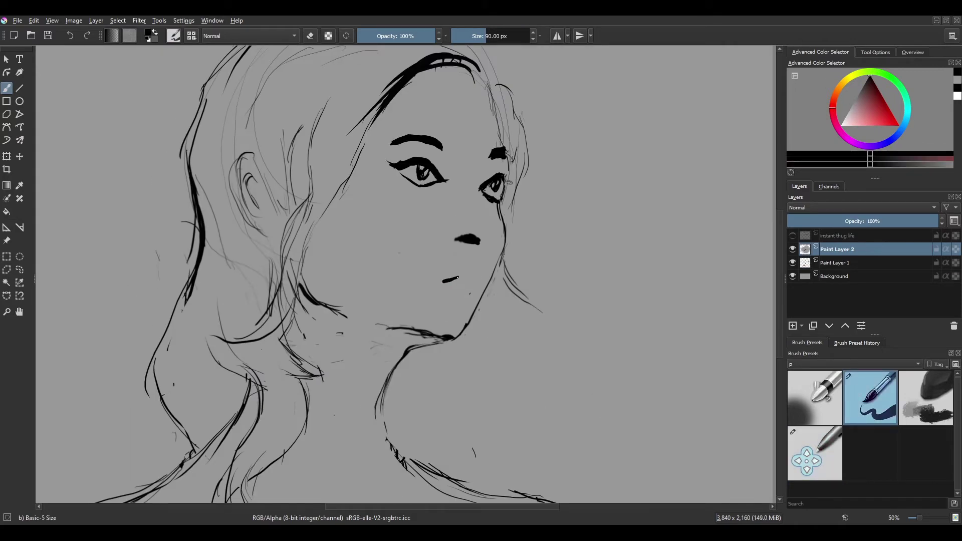
key("m")
left_click_drag(368, 273, 447, 271)
key("m")
key("ctrl+z")
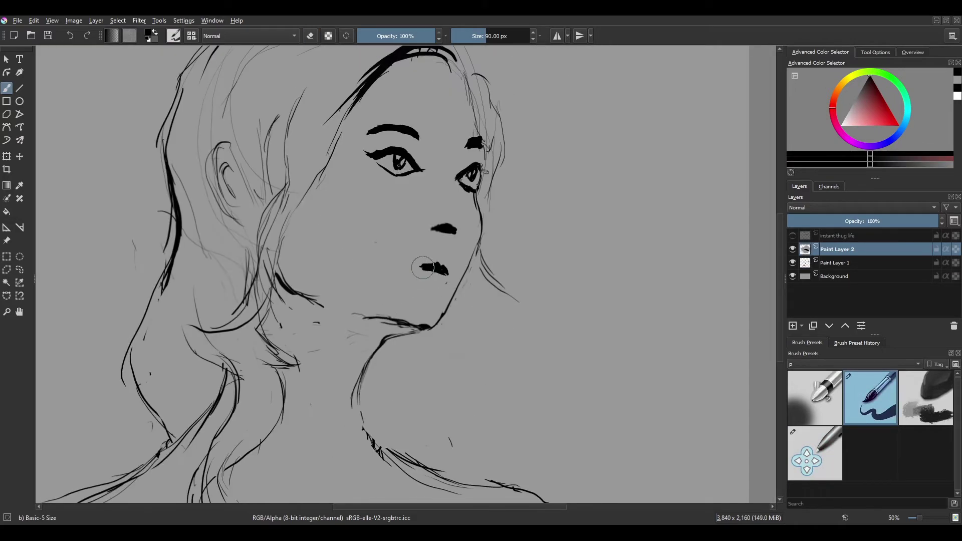
Paint the lips as one solid black shape and carve its edges with the background grey.
key("m")
key("plus")
key("m")
key("minus")
left_click_drag(344, 221, 395, 235)
scroll(383, 319, "up", 3)
key("d")
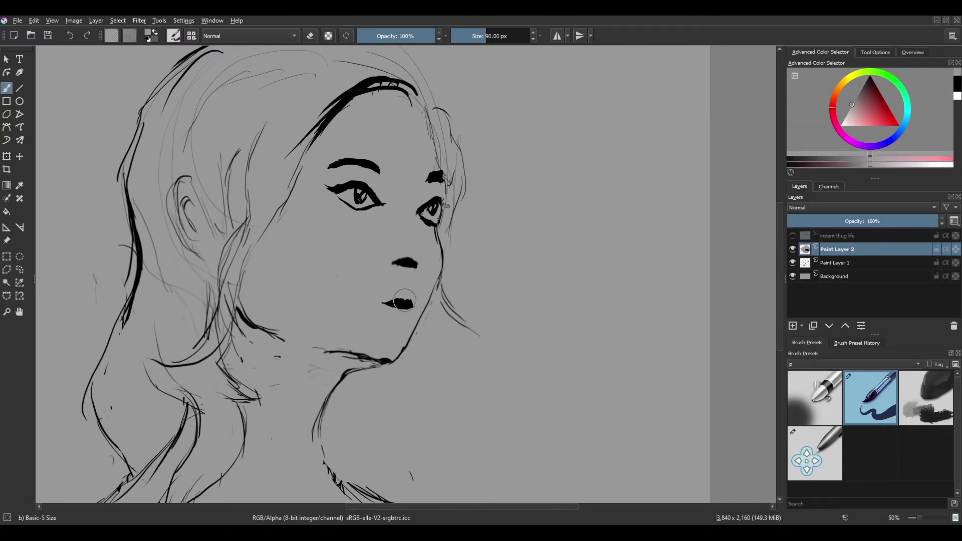
scroll(365, 320, "down", 1)
key("minus")
key("plus")
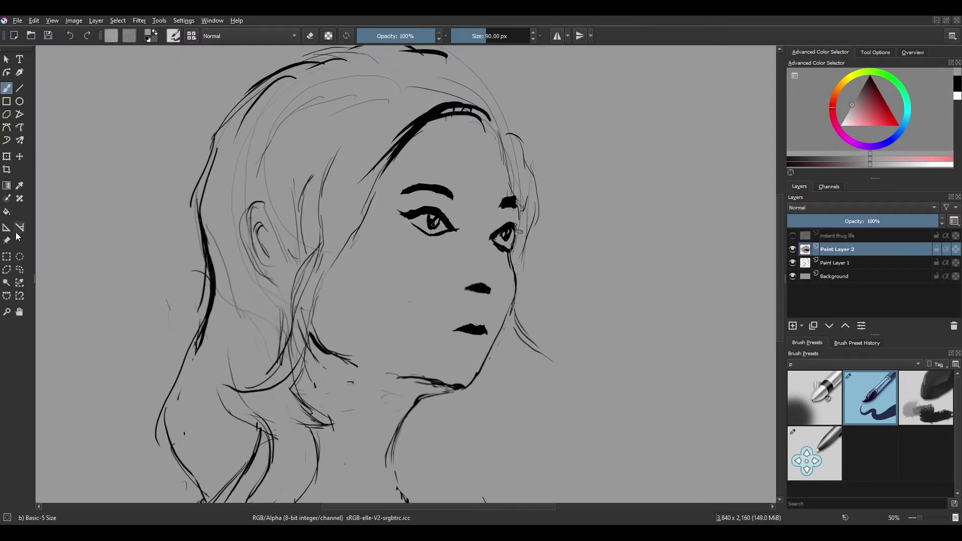
Select Paint Layer 1 and trim the nostril shadow narrower.
key("t")
key("m")
key("minus")
key("minus")
key("plus")
key("m")
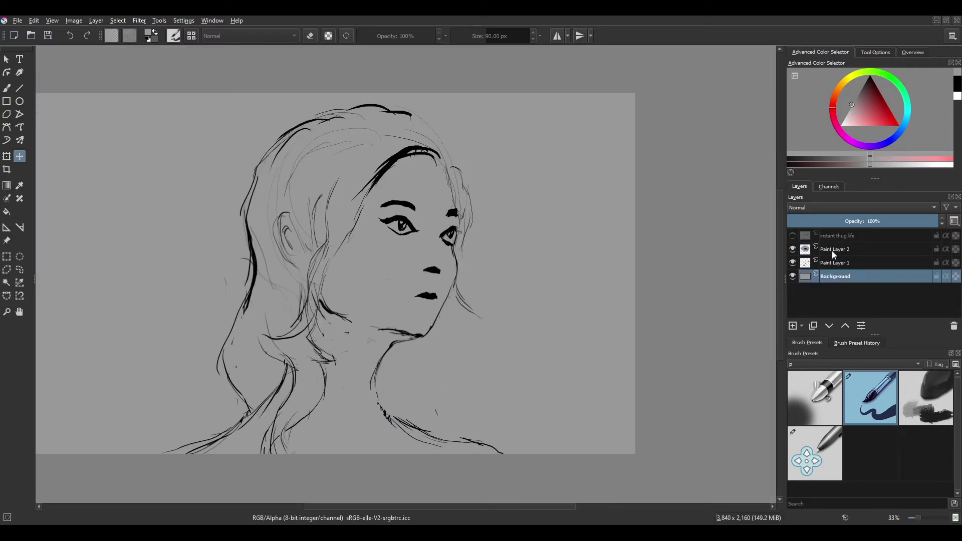
key("Page_Down")
key("b")
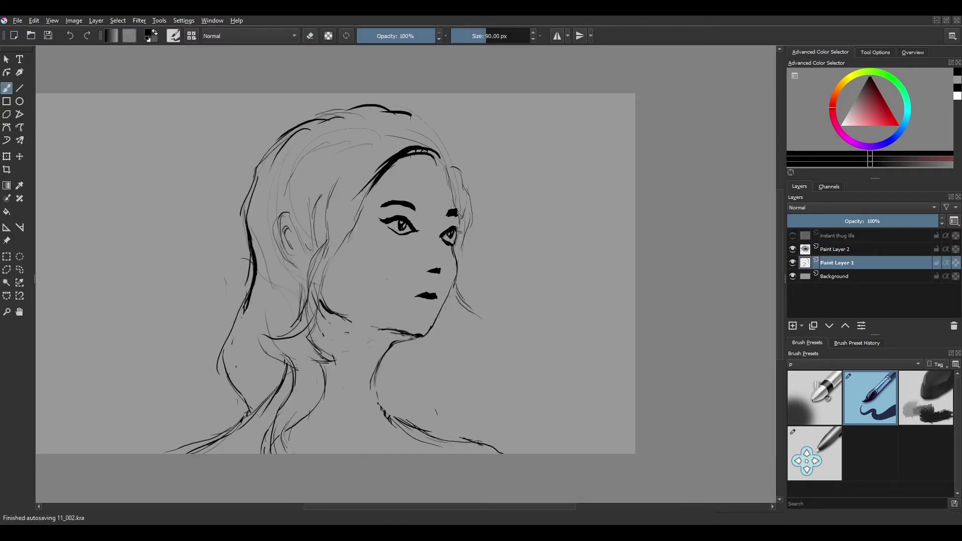
Add another paint layer and sketch loose garment lines around the neckline and over both shoulders.
key("Insert")
key("m")
left_click_drag(448, 381, 426, 438)
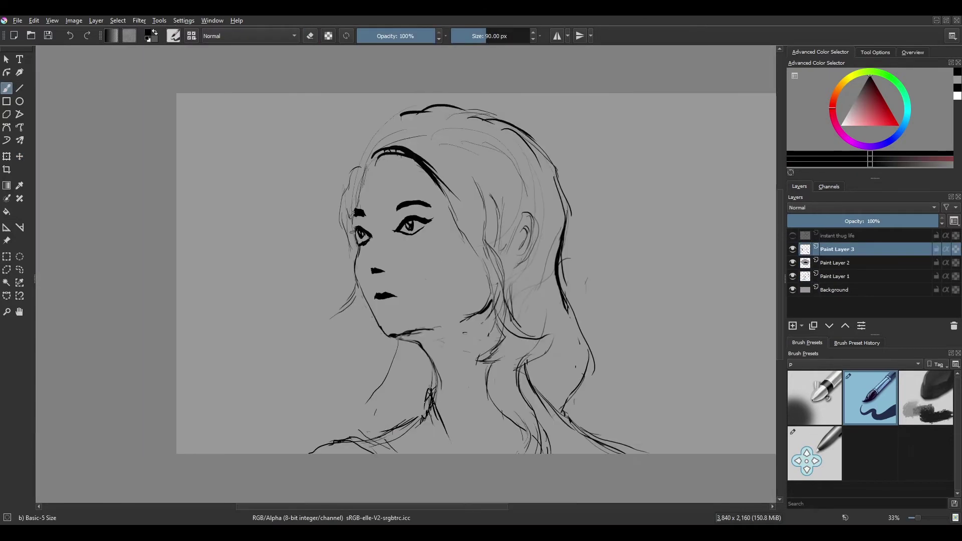
key("m")
left_click_drag(375, 416, 323, 453)
left_click_drag(288, 409, 211, 443)
key("/")
key("ctrl+z")
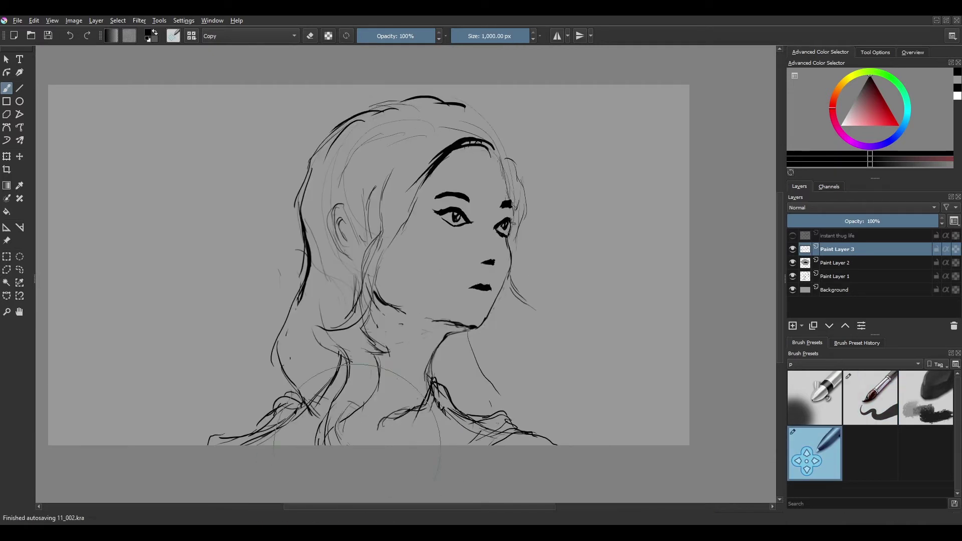
Add two layers above Paint Layer 1, cover the old irises and draw open irises in both eyes.
key("Page_Down")
key("Page_Down")
key("Insert")
key("plus")
key("plus")
key("/")
key("Insert")
key("minus")
key("minus")
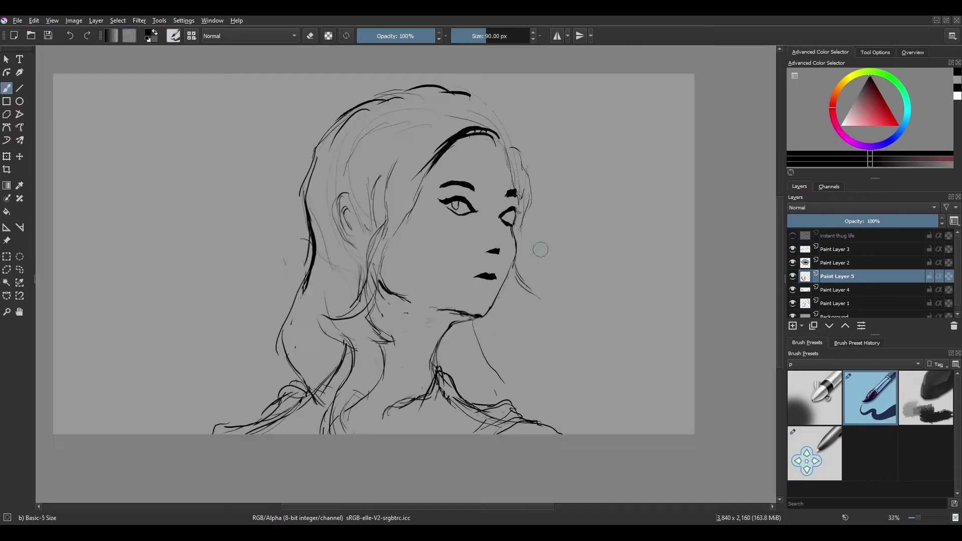
Refine the iris outlines on Paint Layer 5 and erase the black mark beside the neck.
key("plus")
key("plus")
key("minus")
key("minus")
key("minus")
key("e")
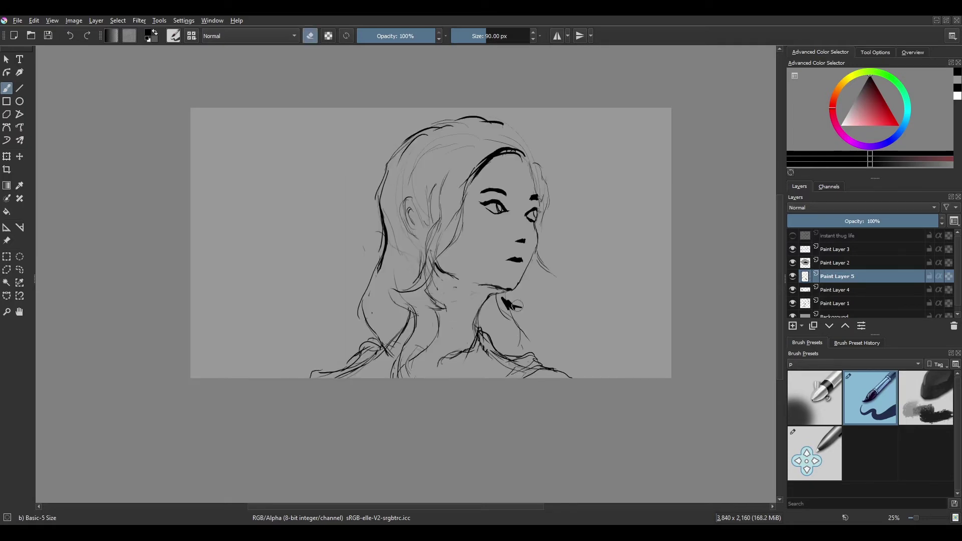
key("e")
Merge the five sketch layers, Paint Layer 1 to Paint Layer 5, into one line layer above the background.
key("ctrl+e")
key("ctrl+e")
key("Page_Up")
key("ctrl+e")
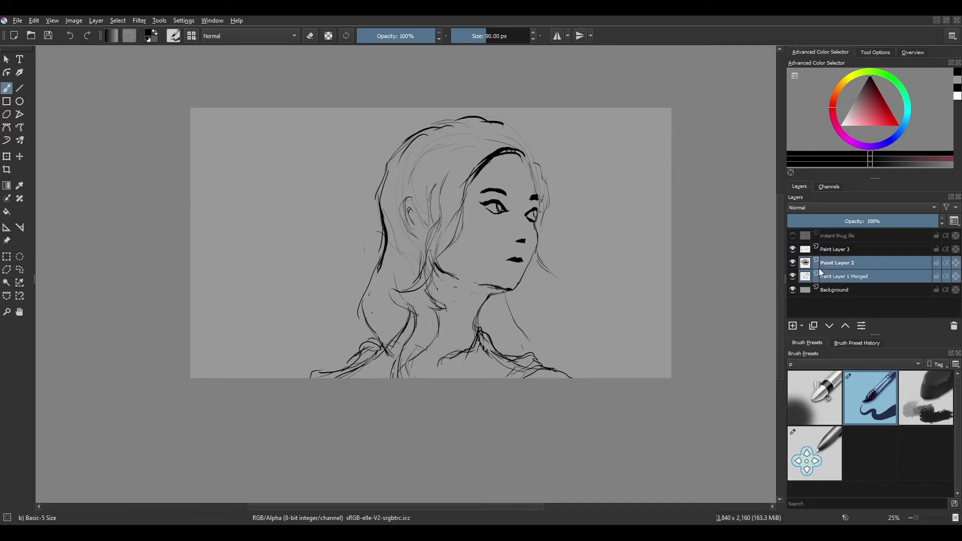
key("Page_Up")
key("plus")
key("ctrl+e")
Redraw the forehead contour as one clean line and sharpen the far eye's outline with the brush at 28 px.
key("plus")
key("plus")
key("plus")
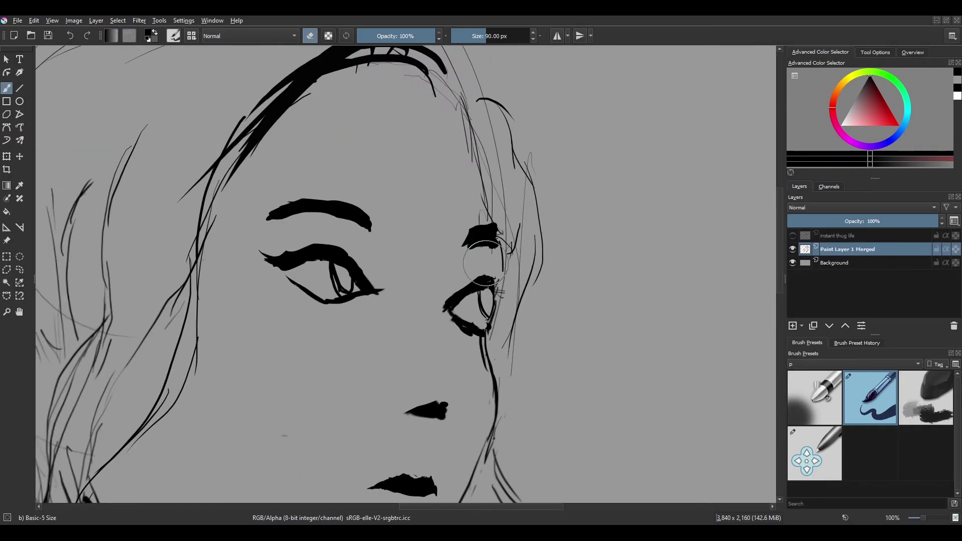
key("e")
scroll(497, 237, "down", 1)
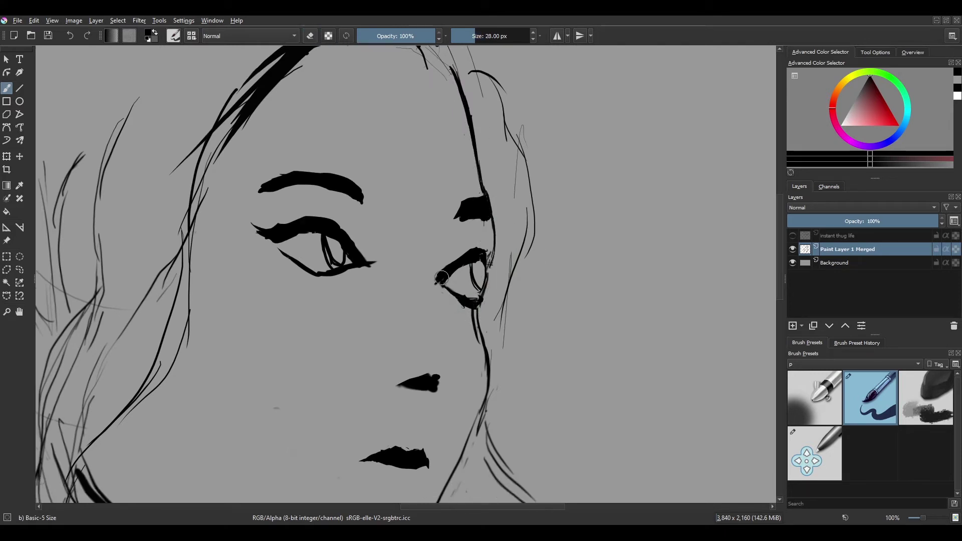
scroll(470, 280, "down", 2)
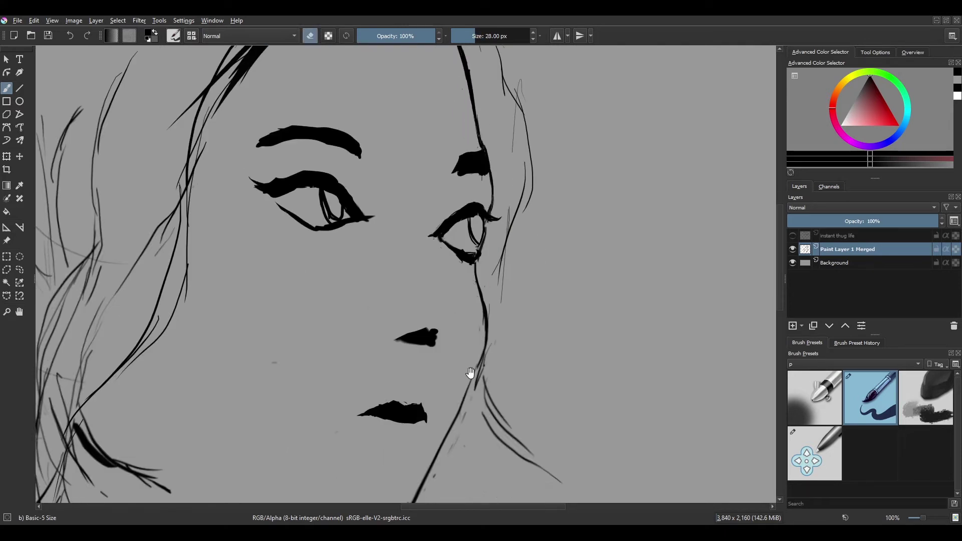
Smooth the far cheek contour and trim the edge of the nostril shadow.
key("e")
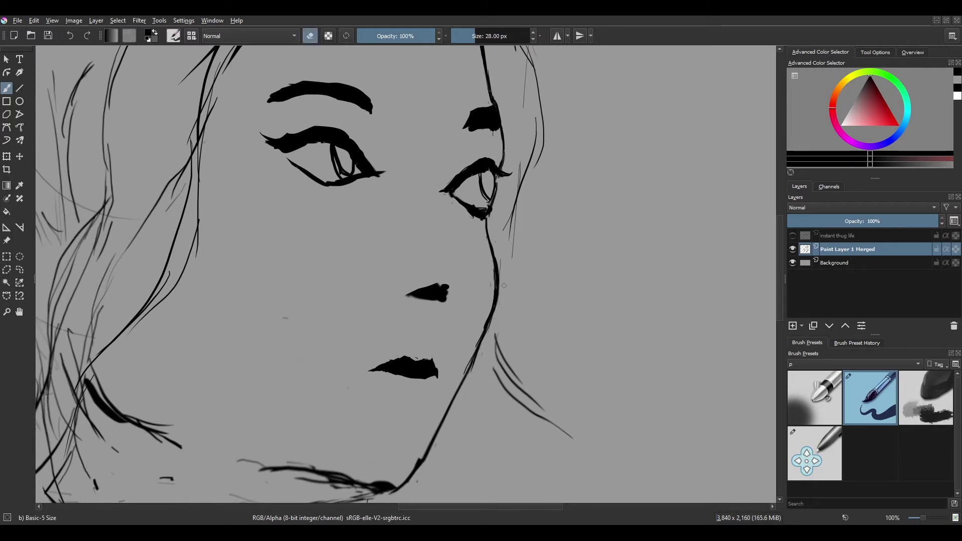
scroll(499, 302, "up", 4)
scroll(498, 302, "left", 4)
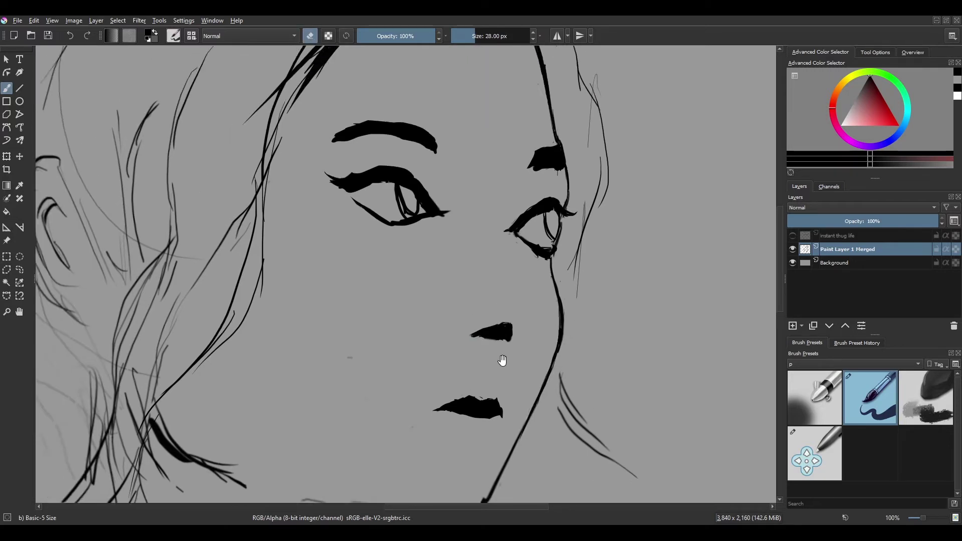
key("e")
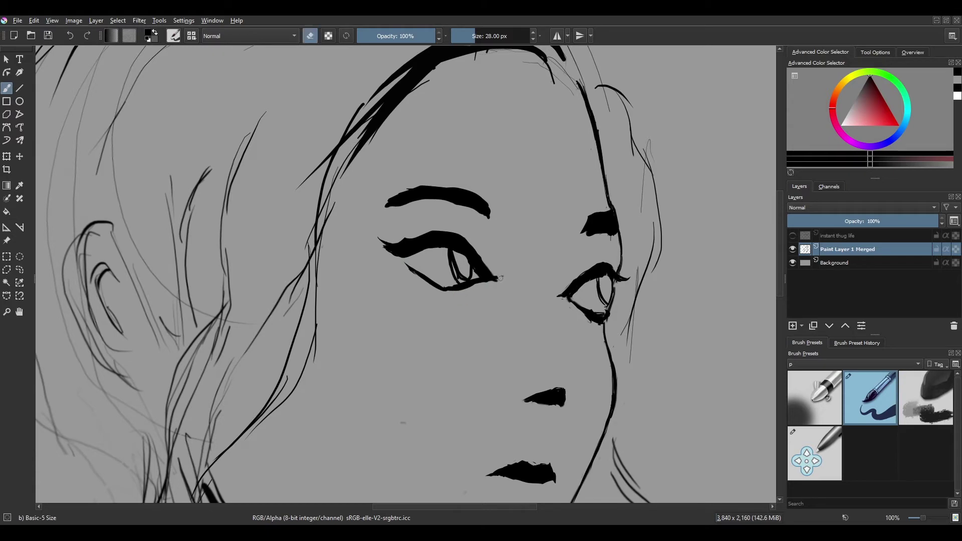
Sharpen the near eye's inner corner and thin the far eye's lower lid.
scroll(485, 321, "down", 4)
scroll(470, 353, "right", 1)
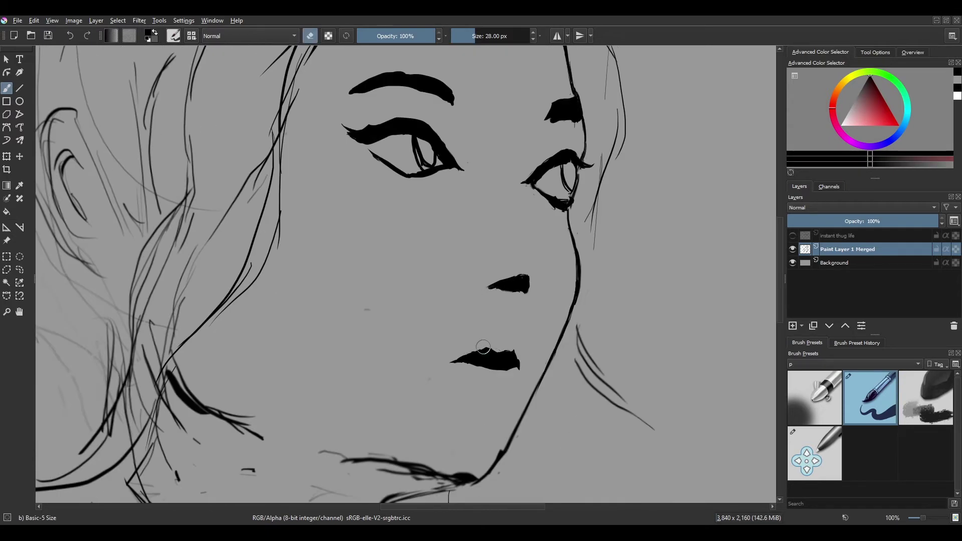
scroll(482, 347, "down", 5)
scroll(482, 346, "up", 4)
key("/")
scroll(351, 276, "down", 4)
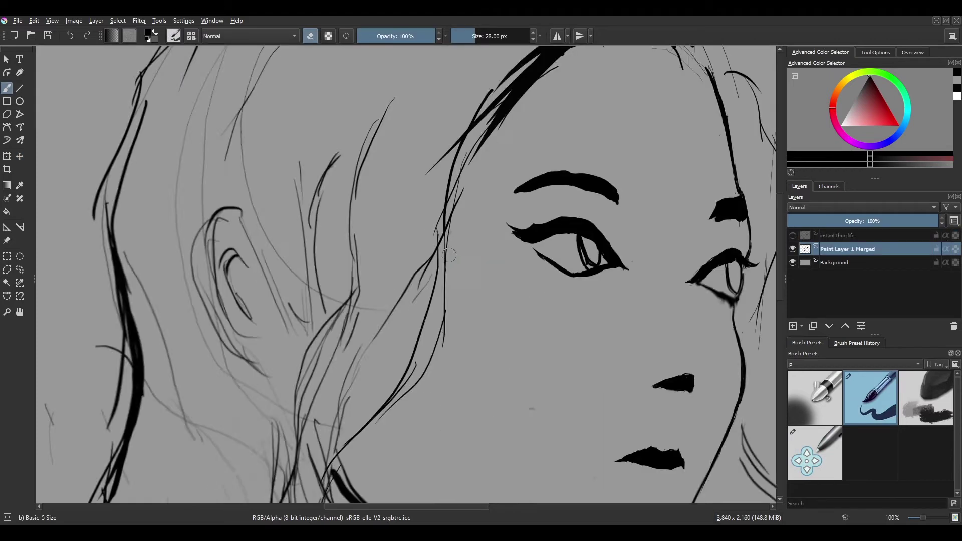
Clean up the hairline arc and outline the hair sweeping over the forehead with the brush at 47 px.
scroll(541, 126, "down", 2)
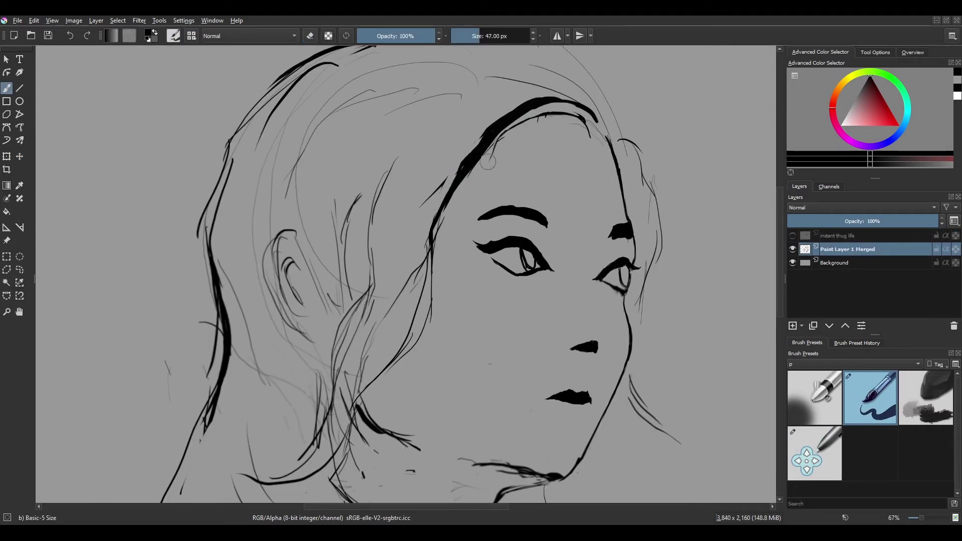
key("e")
scroll(516, 160, "up", 1)
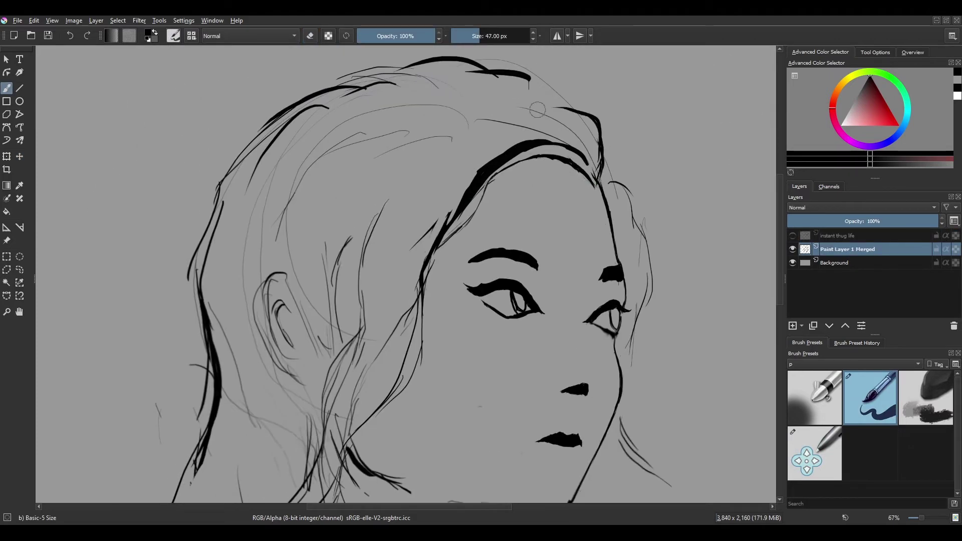
scroll(359, 220, "down", 2)
scroll(360, 220, "up", 4)
key("e")
scroll(359, 220, "down", 2)
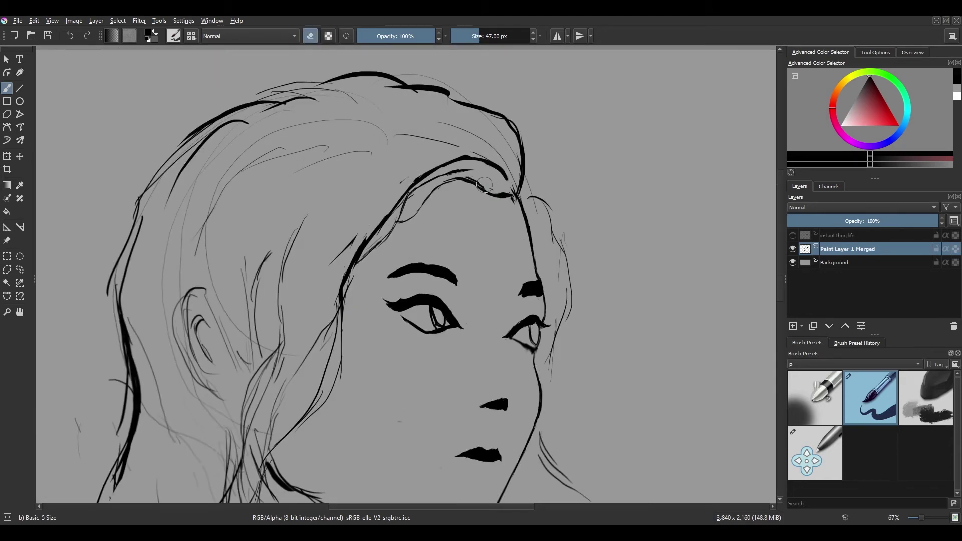
Outline the wavy hair lock beyond the far temple and extend the loose strand behind the far jaw.
key("m")
key("e")
scroll(244, 312, "down", 3)
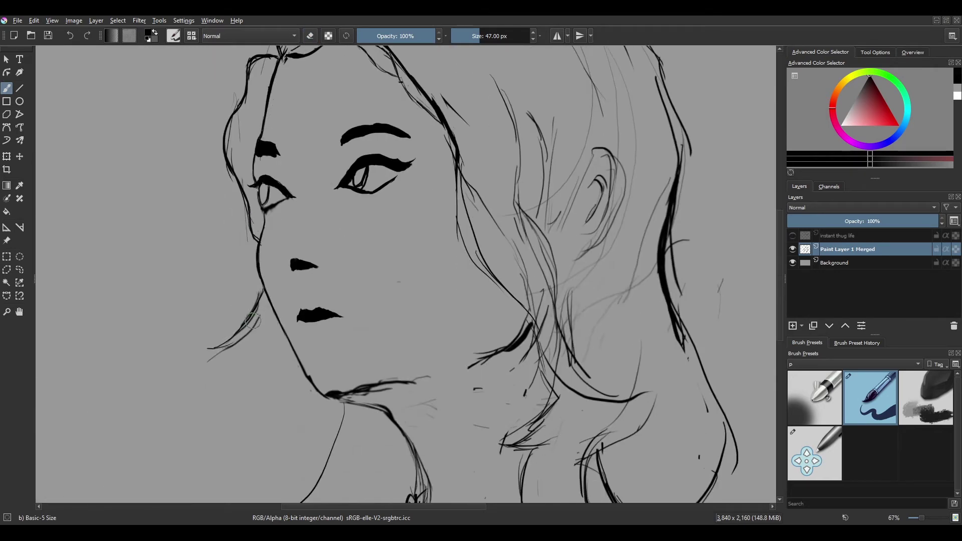
key("m")
scroll(370, 307, "down", 2)
key("e")
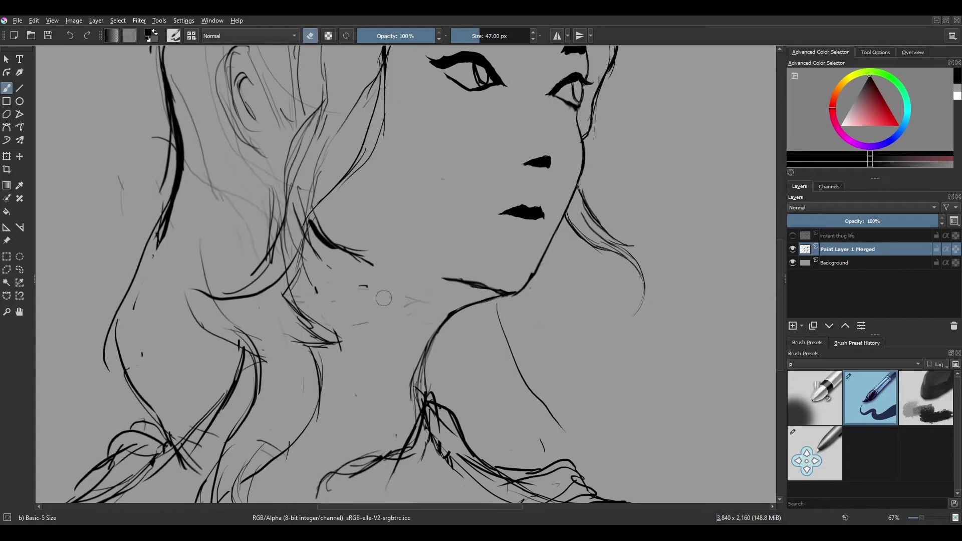
Redraw the jawline more smoothly and nudge it with the Distort Move brush at 126 px, checking it mirrored.
key("m")
key("e")
key("m")
key("minus")
key("minus")
key("equal")
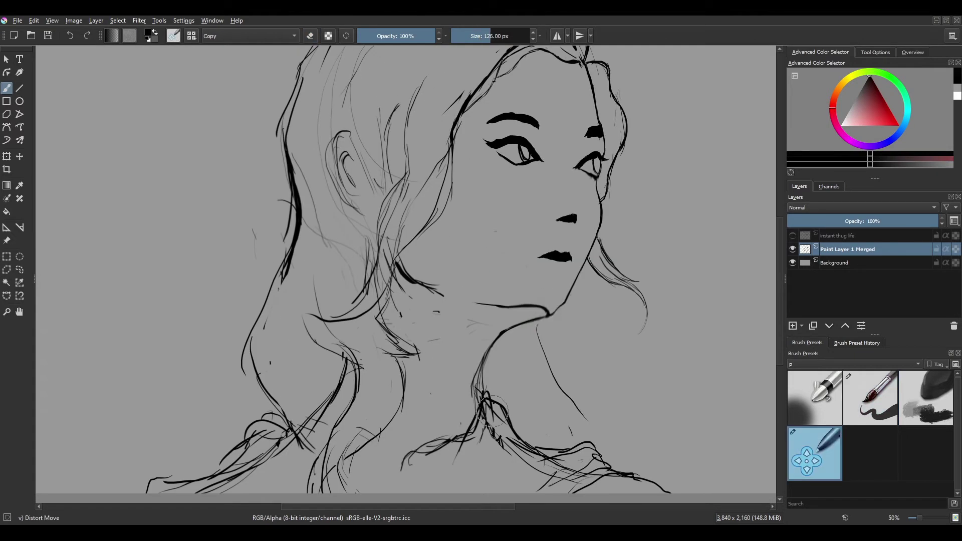
key("m")
key("m")
key("e")
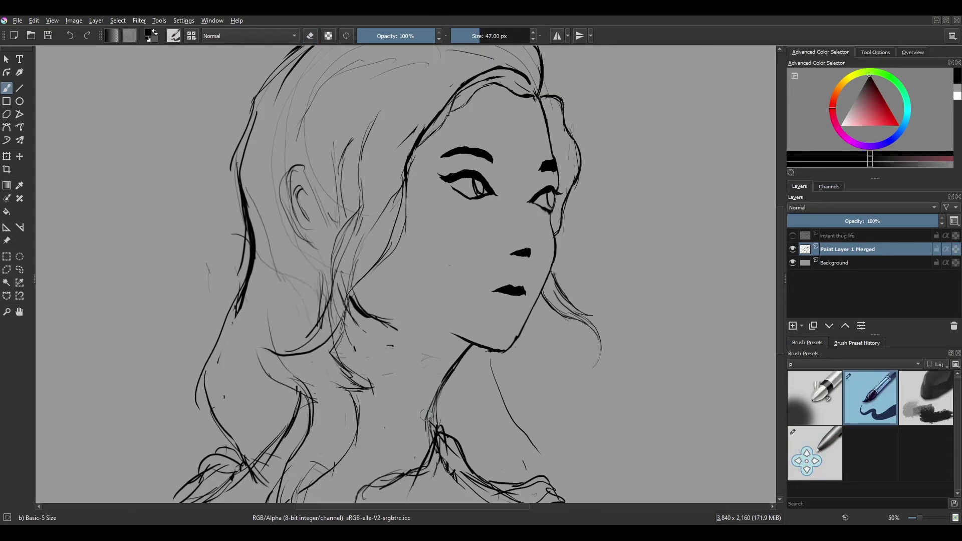
Undo the last stroke, redraw the jawline as a thin line and erase part of the heavy jaw-corner curve.
key("minus")
key("ctrl+z")
key("equal")
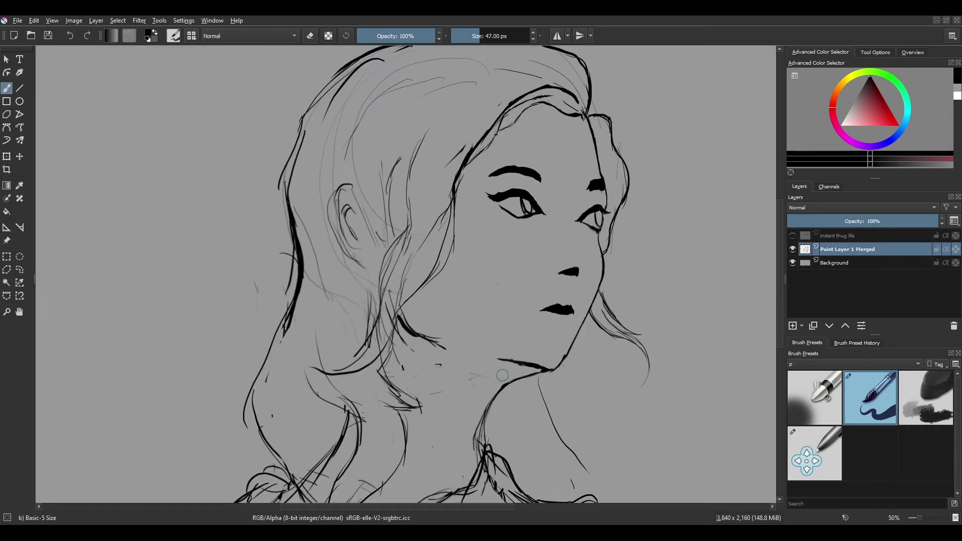
key("m")
key("e")
key("minus")
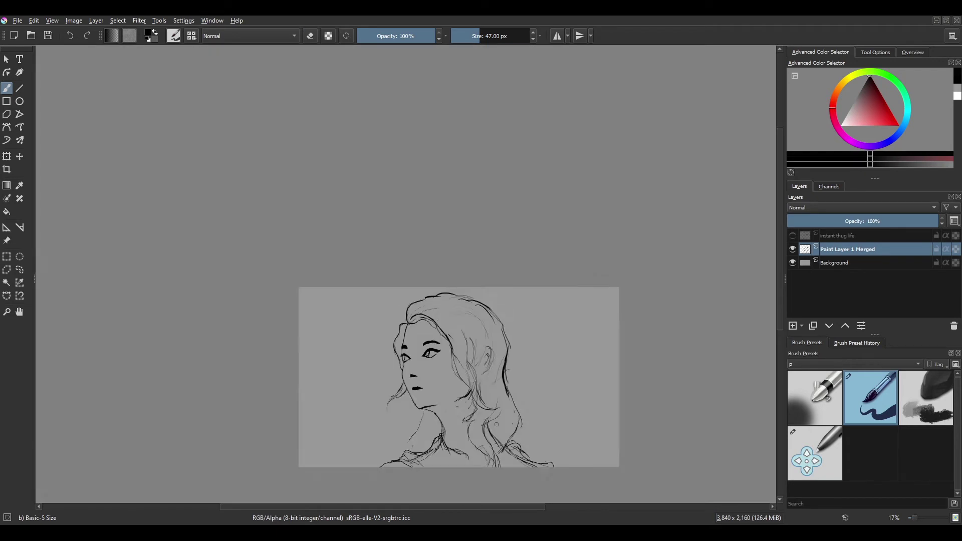
key("equal")
key("e")
key("m")
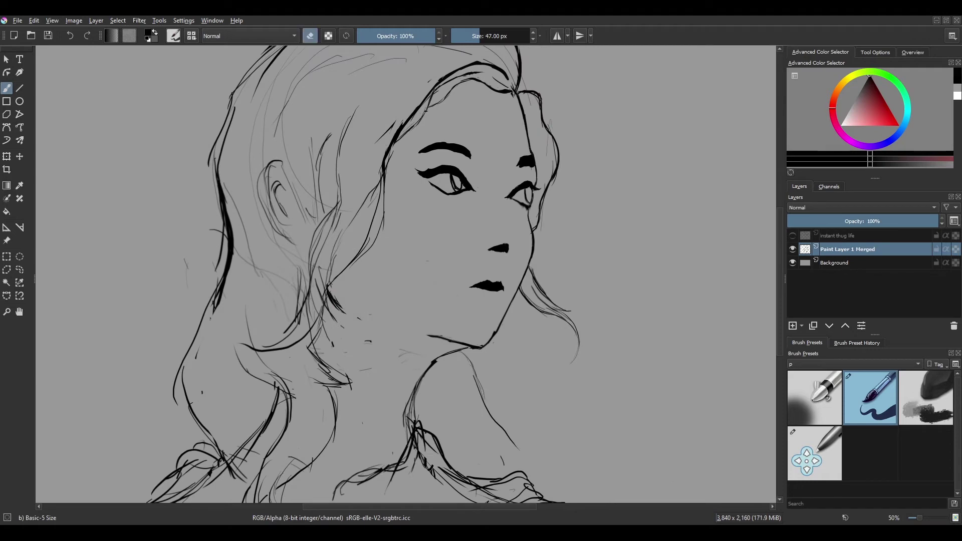
Erase the stray marks inside the jaw corner and the heavy curve joining the neck to the chin, checking the portrait mirrored.
key("m")
key("e")
key("m")
key("m")
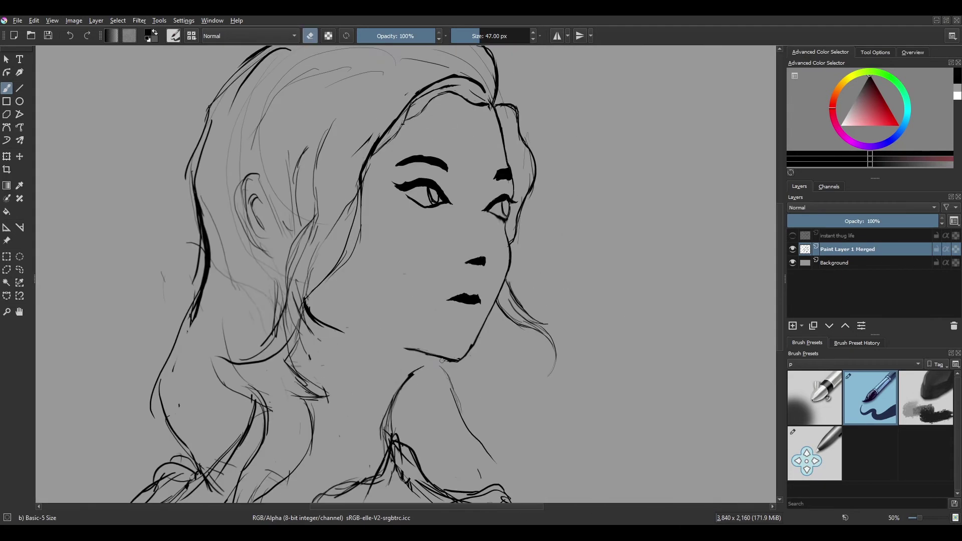
key("e")
Transform the neck and shoulders upward to shorten the neck, refining the area beneath the chin with Distort Move at 135 px.
key("minus")
key("equal")
key("minus")
key("ctrl+t")
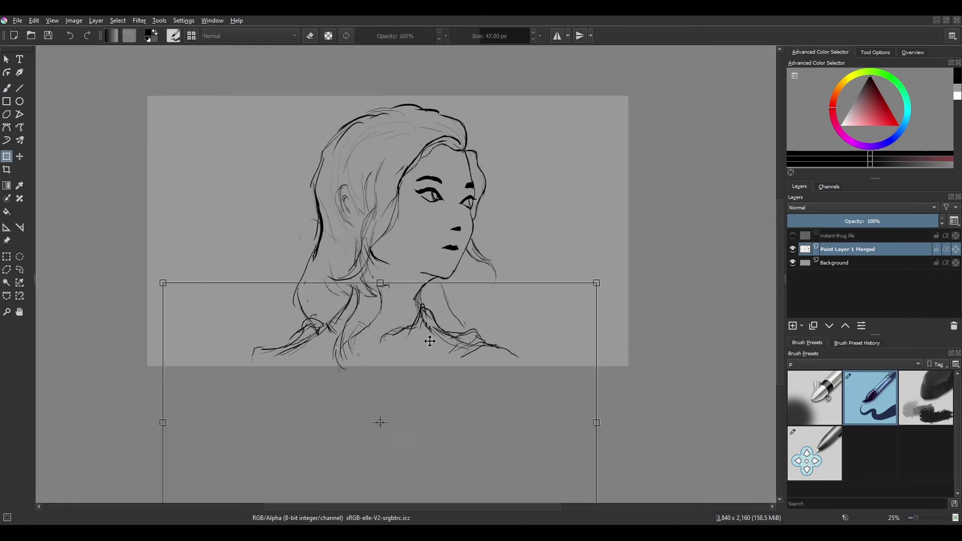
left_click_drag(439, 341, 444, 378)
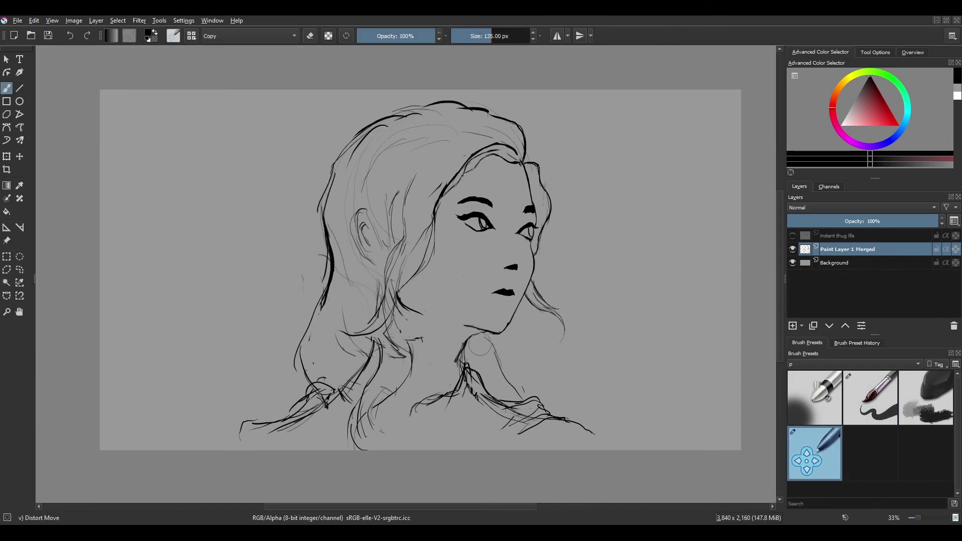
Redraw the front neck line from the jaw down to the collar with the Basic-5 brush at 47 px, checking it mirrored.
key("slash")
key("equal")
key("m")
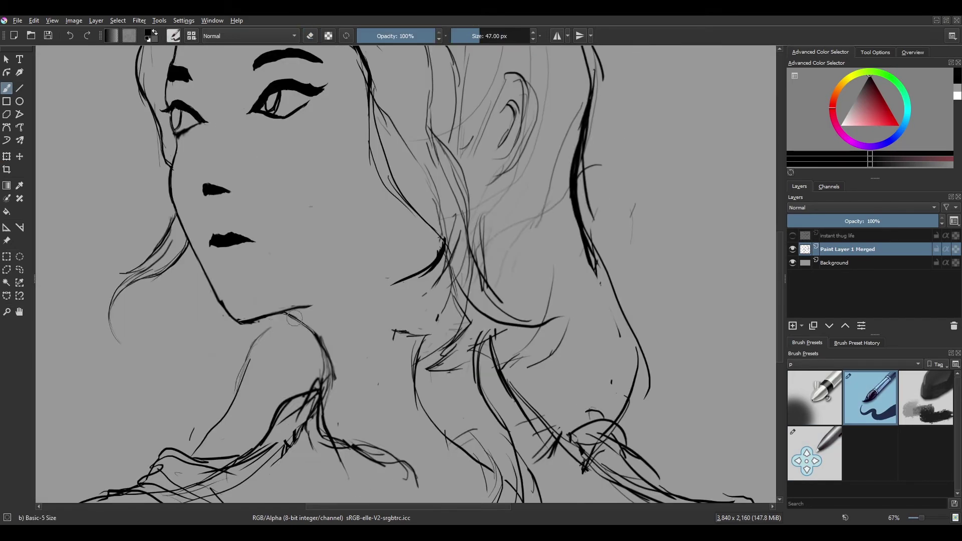
key("m")
key("minus")
key("equal")
key("e")
key("minus")
key("equal")
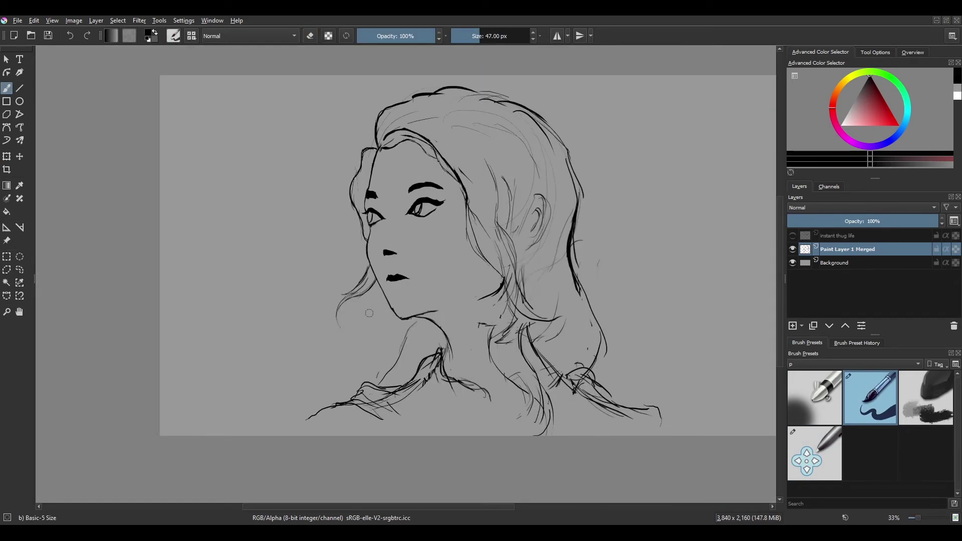
Thicken the neck line where it meets the underside of the jaw, comparing mirrored and normal views.
key("equal")
key("m")
key("m")
key("equal")
key("e")
key("e")
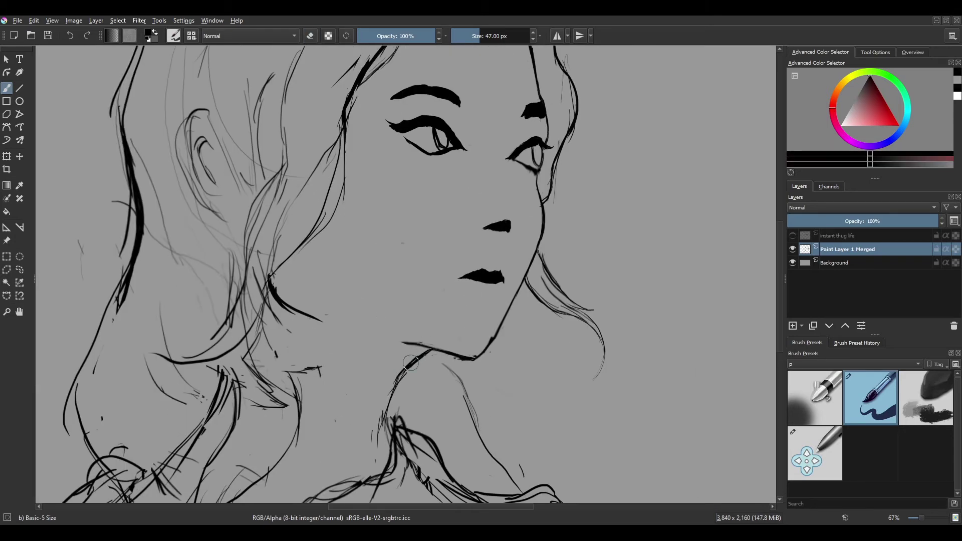
Erase the tangled sketch lines around the near shoulder at 154 px and redraw the hair base and shoulder with bold outlines.
mouse_move(390, 401)
left_mouse_down()
mouse_move(444, 318)
mouse_move(534, 303)
mouse_move(556, 272)
mouse_move(566, 302)
left_mouse_up()
key("e")
key("e")
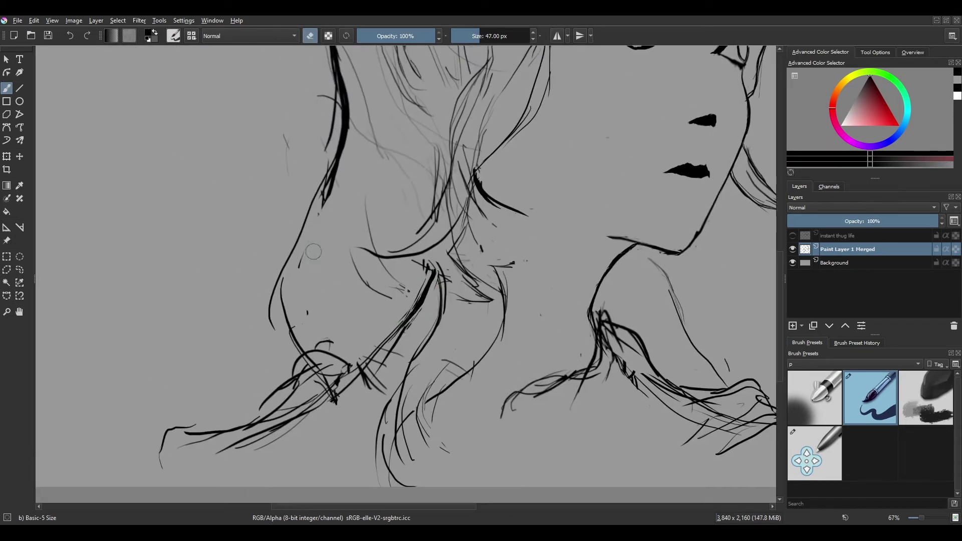
key("minus")
key("minus")
key("e")
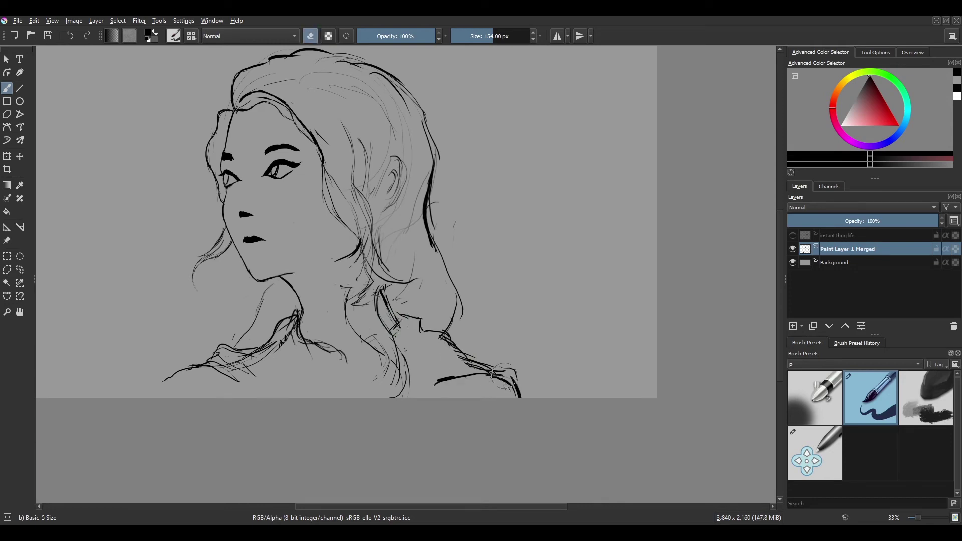
Outline the cape's edges across the chest and a round clasp at the canvas's lower edge.
key("e")
key("m")
key("m")
Tilt the freehand-selected head slightly backward over the neck with the Transform tool, checking it mirrored.
key("ctrl+t")
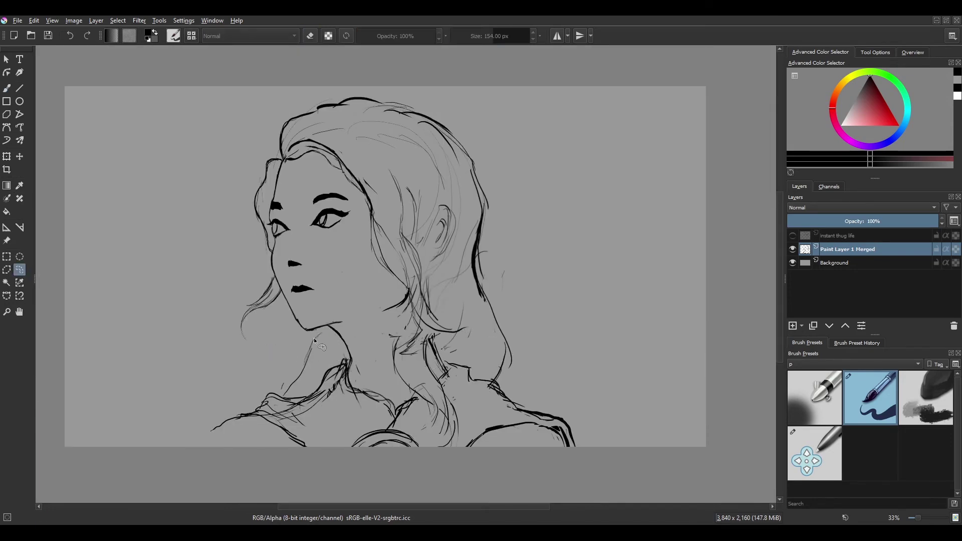
key("m")
left_click_drag(541, 242, 532, 267)
key("Return")
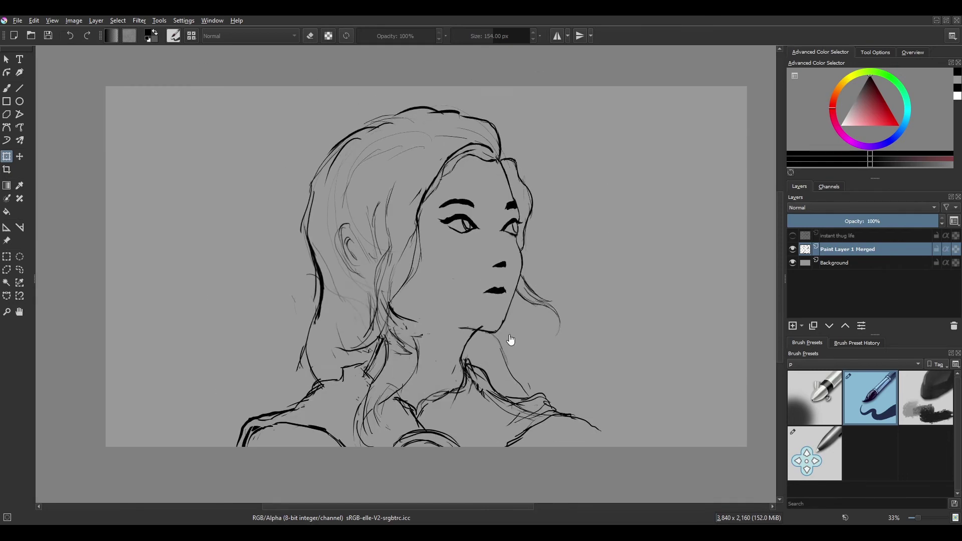
key("b")
Redraw the hair strands below the near jaw corner and clean around them with the eraser at 154 px.
key("plus")
key("minus")
key("m")
key("e")
key("e")
key("e")
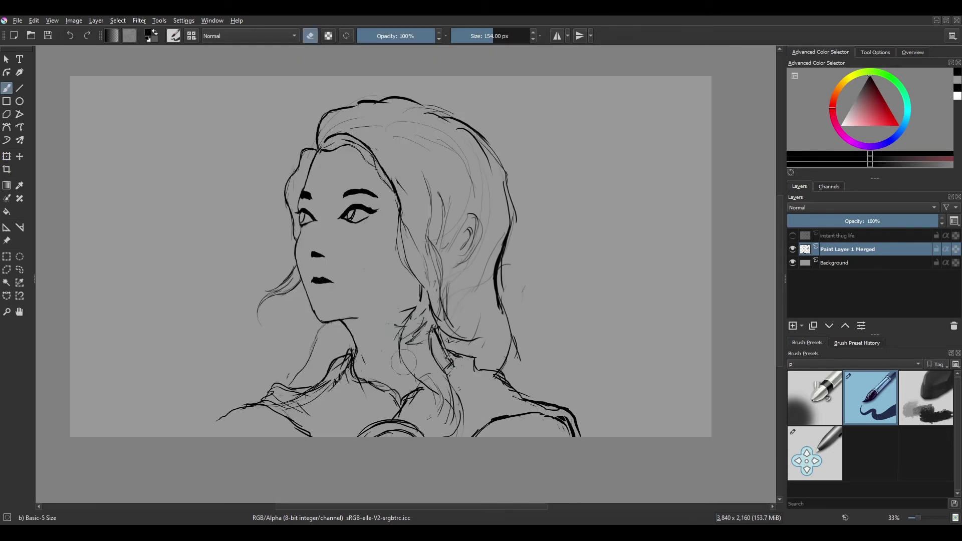
key("m")
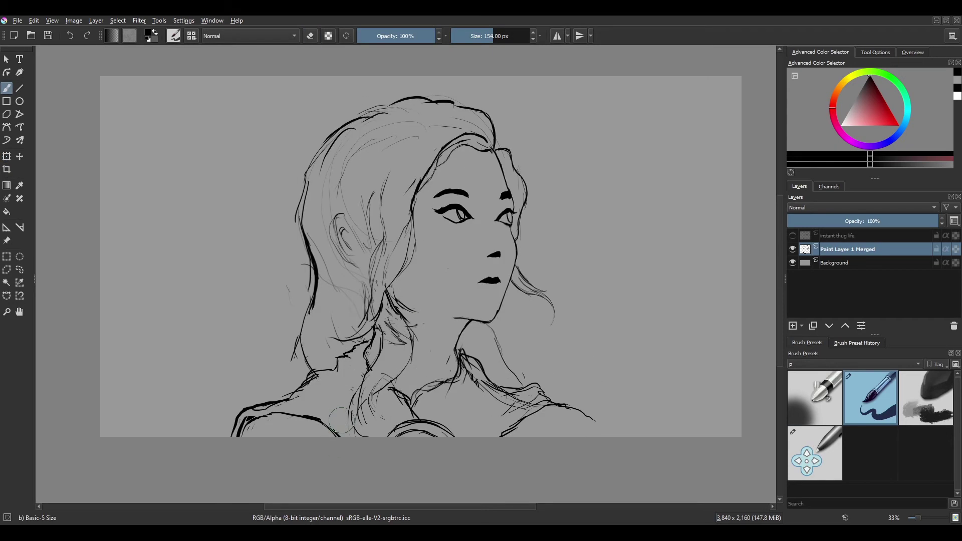
Round off the far shoulder, sketch fold lines in the hood around the neck and tidy the back hair outline.
key("slash")
key("slash")
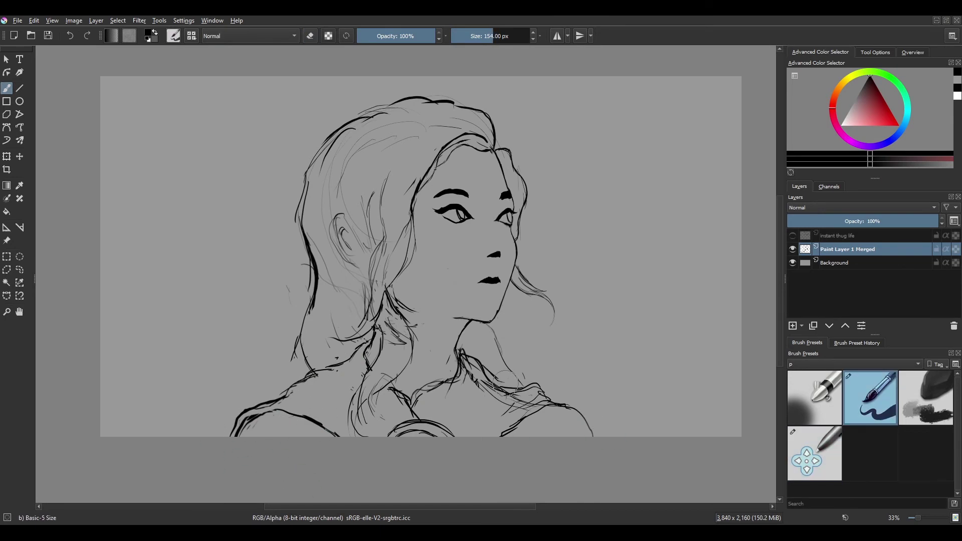
key("e")
key("m")
key("e")
key("m")
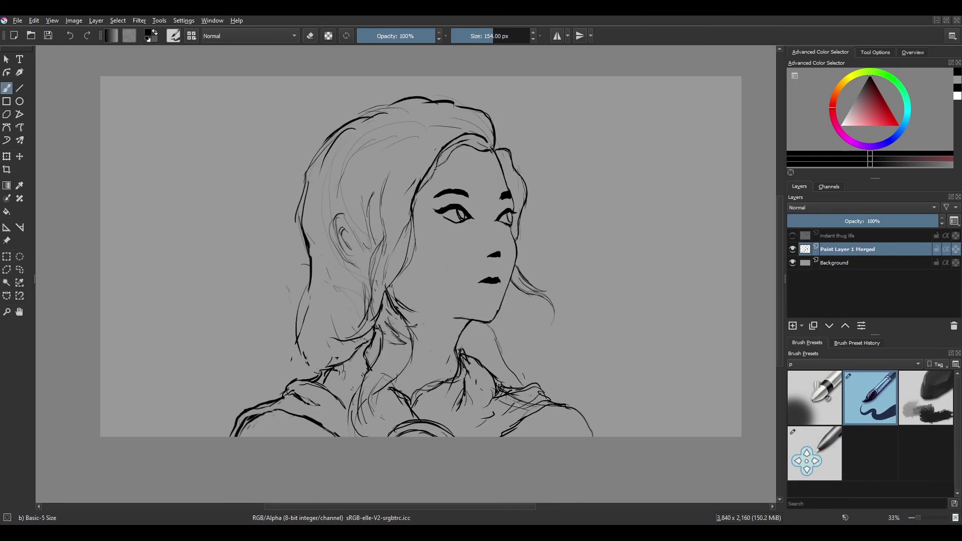
Darken the ear outline, hatch the area in front of it and add swept hair strands above it and over the crown.
key("e")
left_click_drag(327, 211, 378, 181)
left_click_drag(381, 137, 473, 115)
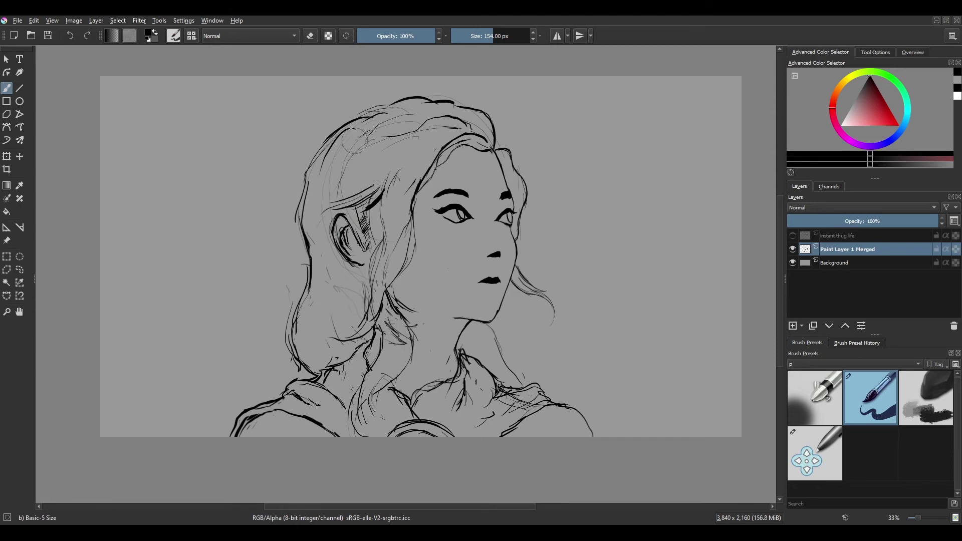
left_click_drag(359, 116, 402, 100)
Strengthen the wavy locks framing the near side of the face and the lock falling over the neck.
left_click_drag(396, 172, 369, 280)
left_click_drag(409, 221, 380, 300)
left_click_drag(424, 321, 356, 423)
left_click_drag(396, 290, 434, 147)
key("m")
key("m")
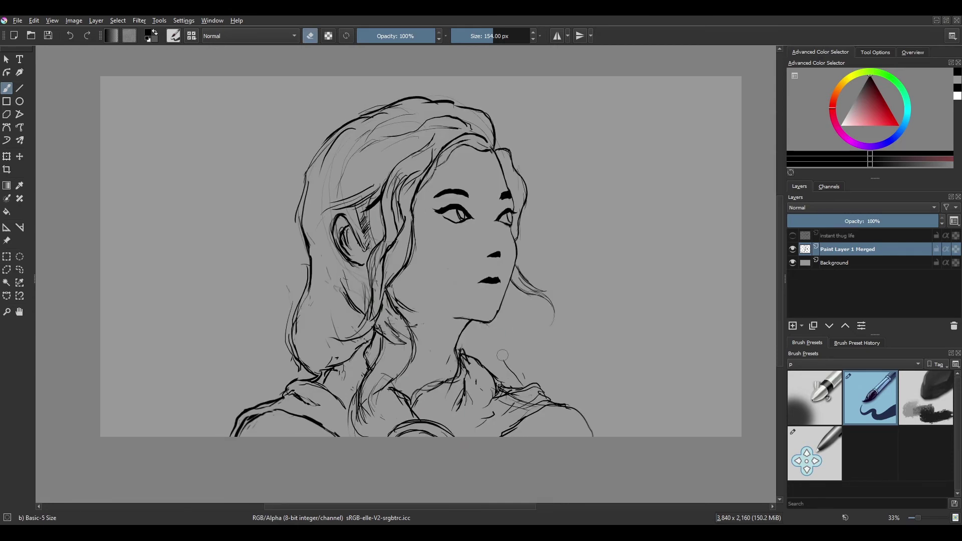
Replace the faint strand behind the far side of the neck with a wavy lock sweeping over the far shoulder.
left_click_drag(493, 331, 555, 390)
key("e")
scroll(327, 278, "up", 1)
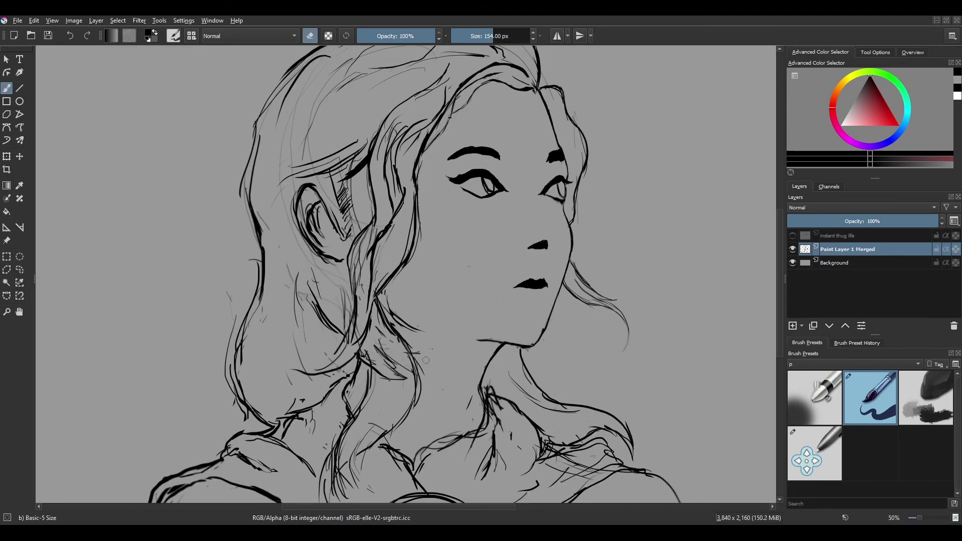
scroll(337, 157, "up", 1)
scroll(515, 424, "down", 2)
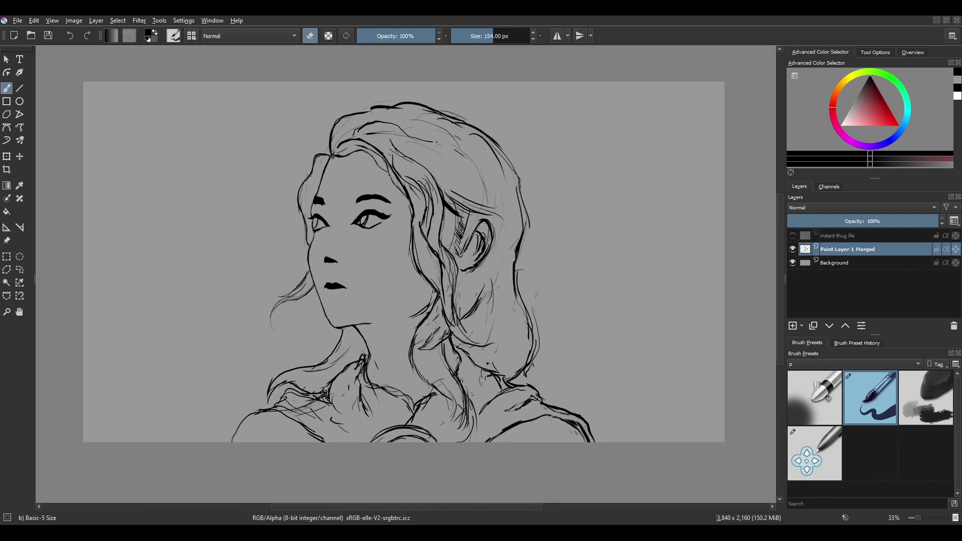
key("e")
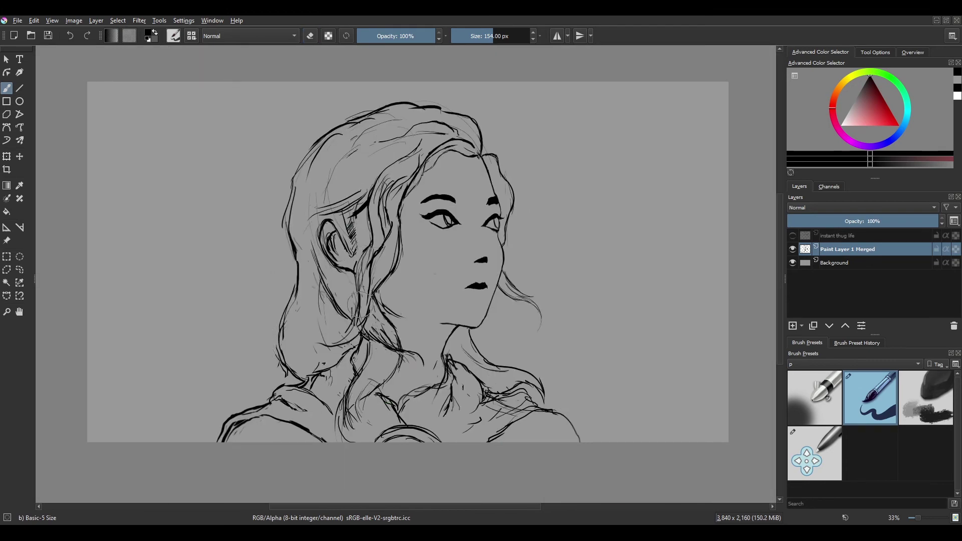
key("t")
left_click(792, 236)
left_click(846, 235)
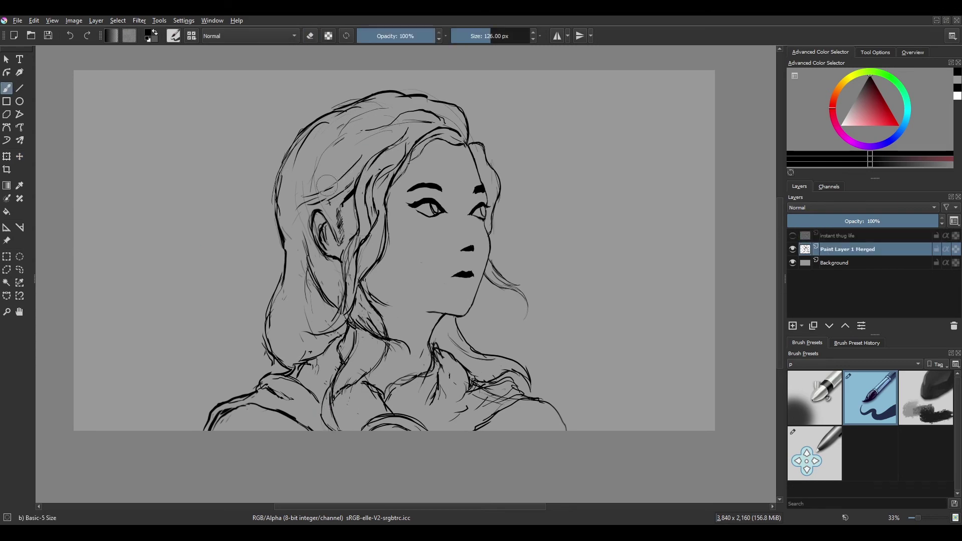
Draw pupils in both eyes and add more strand lines across the hair with the brush at 126 px.
scroll(371, 169, "up", 2)
left_click_drag(596, 261, 575, 246)
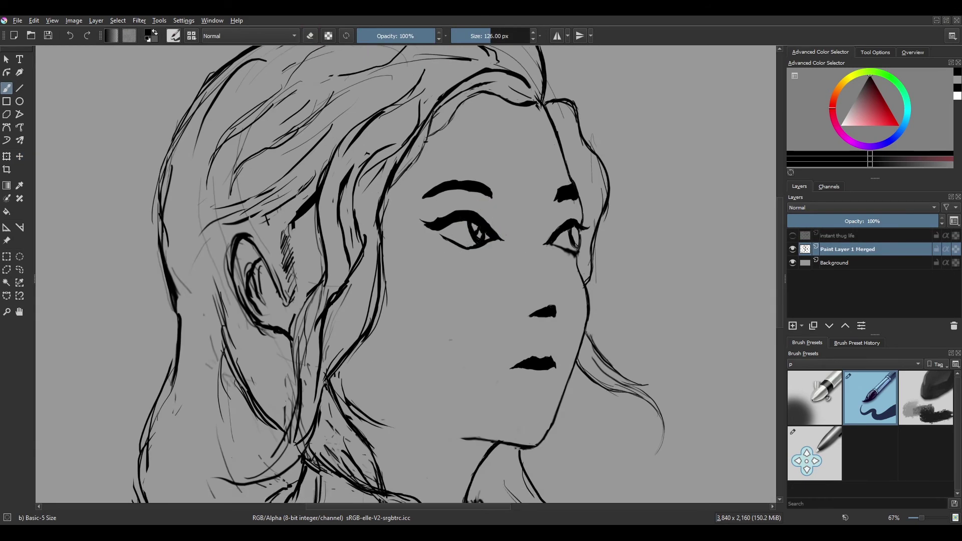
scroll(543, 319, "down", 2)
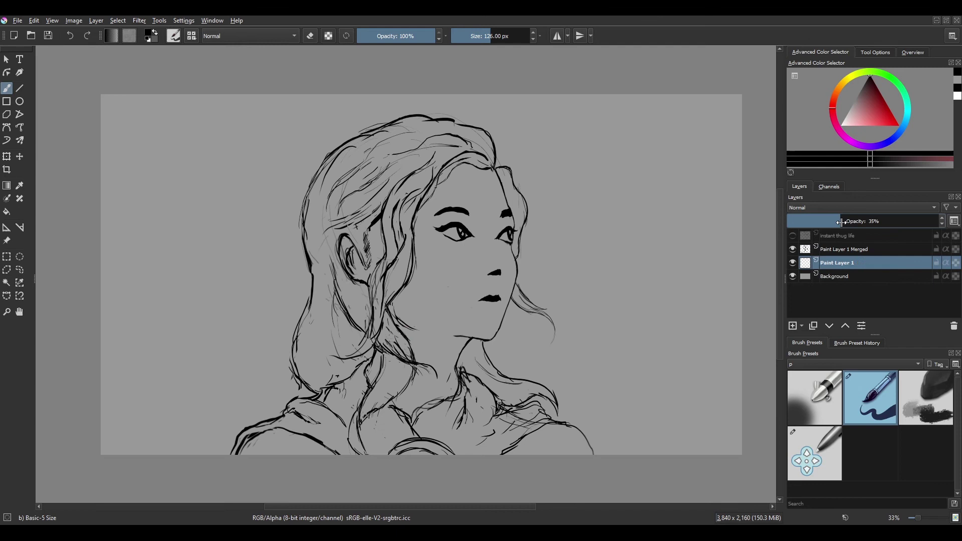
Fill all the hair, including the loose far-side locks, in flat dark tone on a layer below the line art at 50% opacity.
mouse_move(401, 142)
left_mouse_down()
mouse_move(346, 235)
mouse_move(328, 182)
mouse_move(326, 291)
mouse_move(310, 355)
mouse_move(351, 381)
mouse_move(394, 356)
mouse_move(377, 390)
mouse_move(441, 161)
mouse_move(342, 131)
left_mouse_up()
scroll(298, 351, "up", 1)
mouse_move(529, 129)
left_mouse_down()
mouse_move(559, 191)
mouse_move(576, 263)
left_mouse_up()
left_click_drag(577, 313, 548, 204)
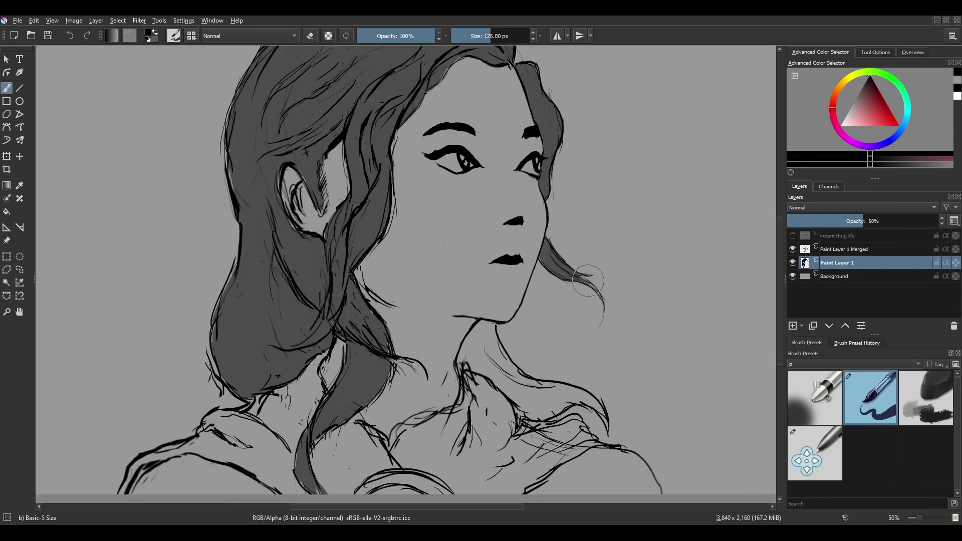
left_click_drag(406, 429, 381, 382)
left_click_drag(466, 277, 435, 314)
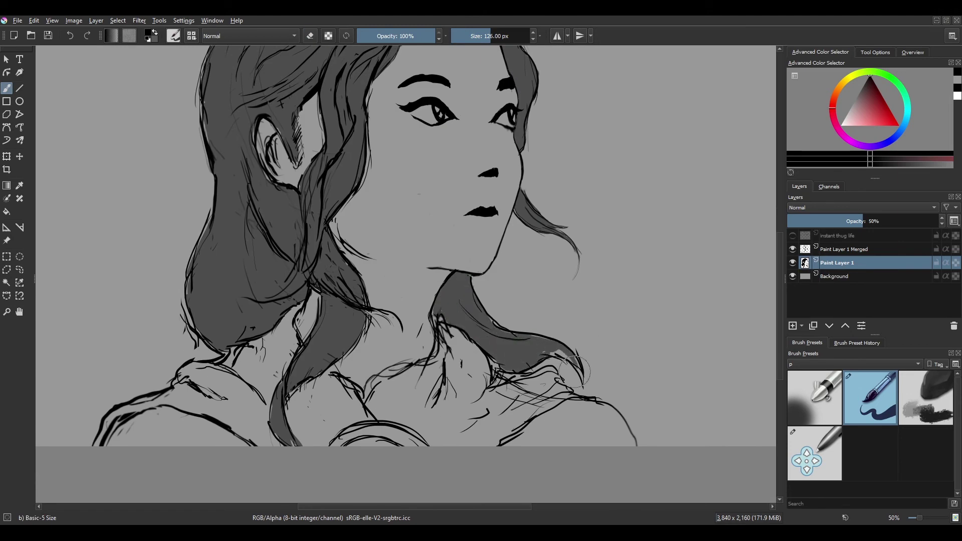
Fill the hooded cape in a darker tone on a separate layer named cape at 75% opacity, beneath the hair layer.
scroll(530, 280, "down", 1)
left_click_drag(881, 222, 893, 223)
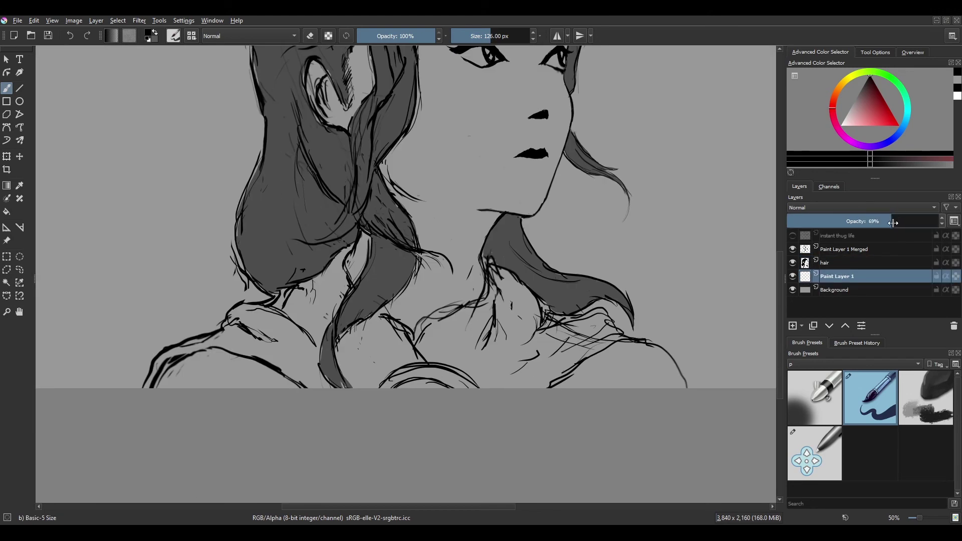
mouse_move(344, 257)
left_mouse_down()
mouse_move(220, 343)
mouse_move(321, 277)
mouse_move(335, 303)
mouse_move(281, 341)
left_mouse_up()
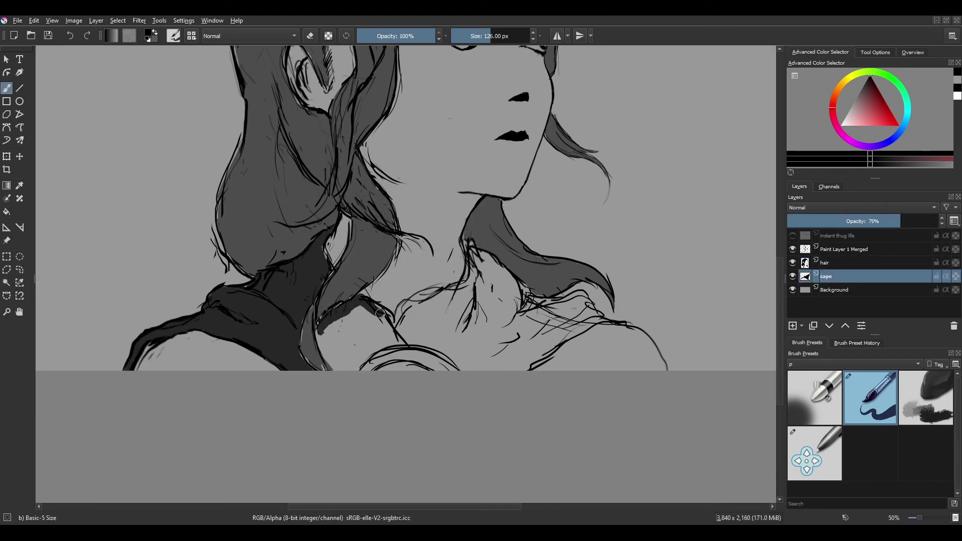
mouse_move(380, 313)
left_mouse_down()
mouse_move(346, 306)
mouse_move(350, 337)
left_mouse_up()
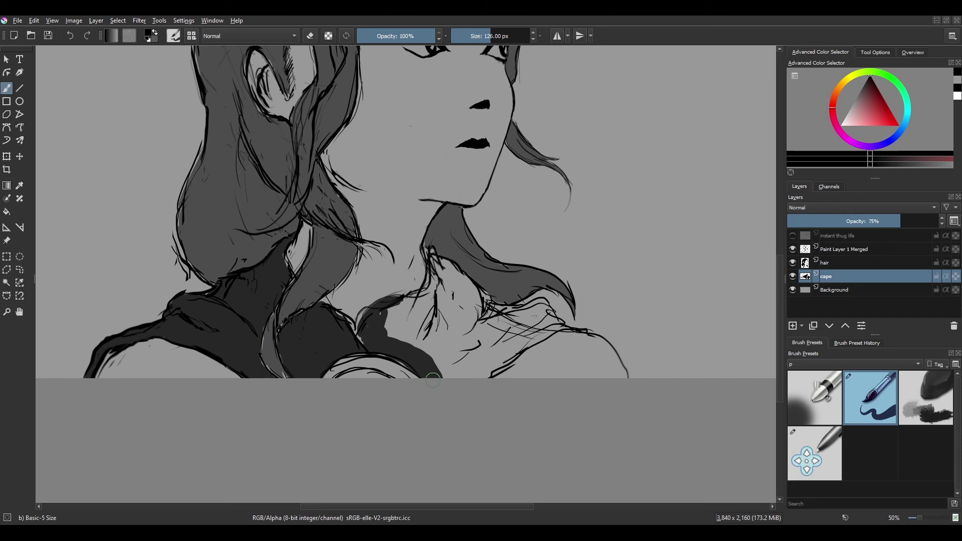
mouse_move(411, 325)
left_mouse_down()
mouse_move(501, 301)
mouse_move(542, 316)
left_mouse_up()
left_click_drag(542, 316, 441, 345)
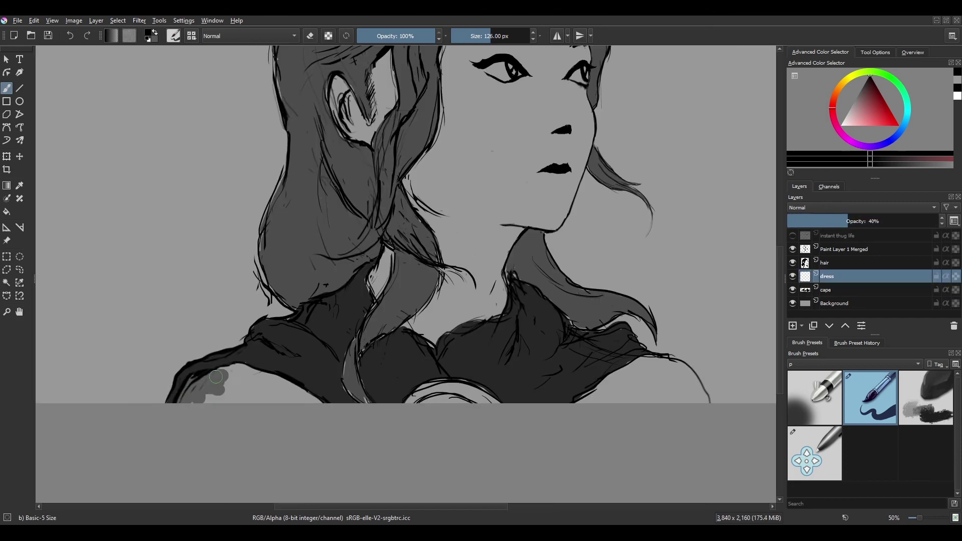
Fill the dress at both shoulders in mid grey on a layer named dress at 40% opacity.
left_click_drag(581, 386, 677, 364)
left_click_drag(676, 364, 616, 386)
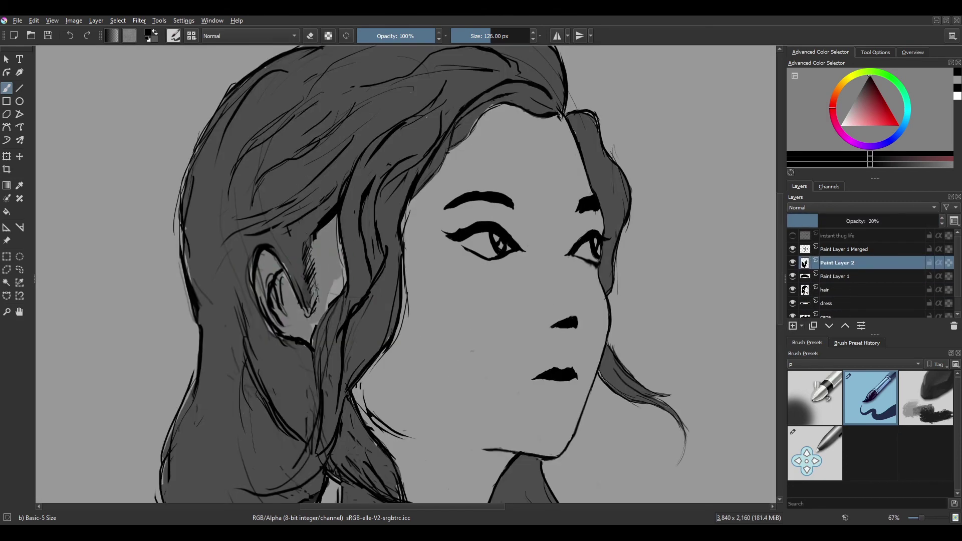
Paint shadow shapes on the near side of the face, the neck and the nose on Paint Layer 2, lowering its opacity to about 8%.
left_click_drag(431, 150, 441, 320)
left_click_drag(361, 310, 481, 436)
key("minus")
key("plus")
left_click_drag(350, 336, 456, 451)
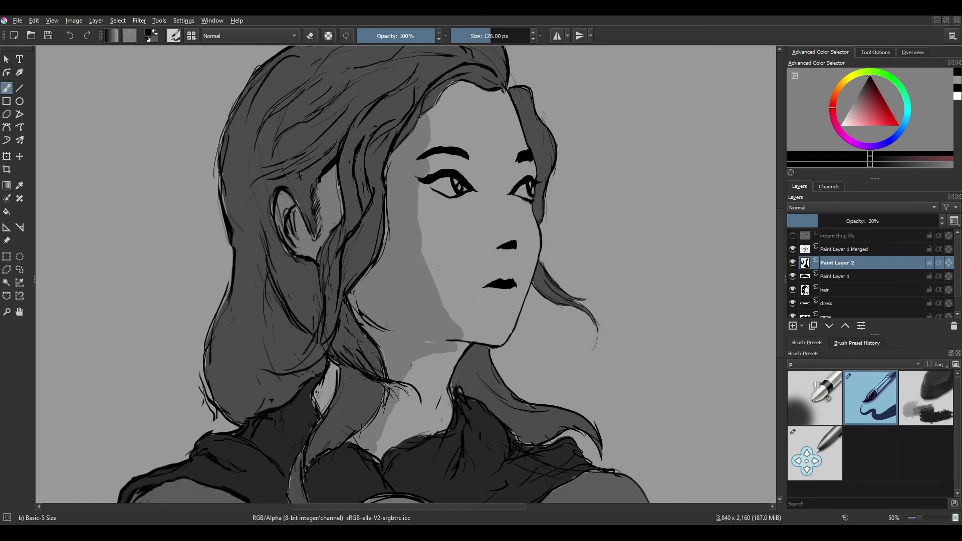
key("minus")
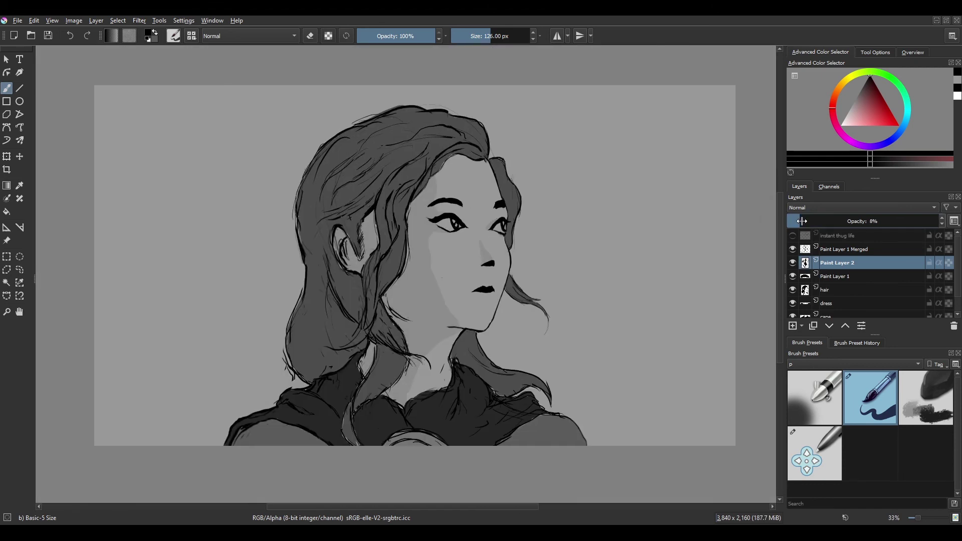
Show the instant thug life layer, paint grey behind its cap on a new layer and merge the two layers.
left_click(792, 235)
key("Insert")
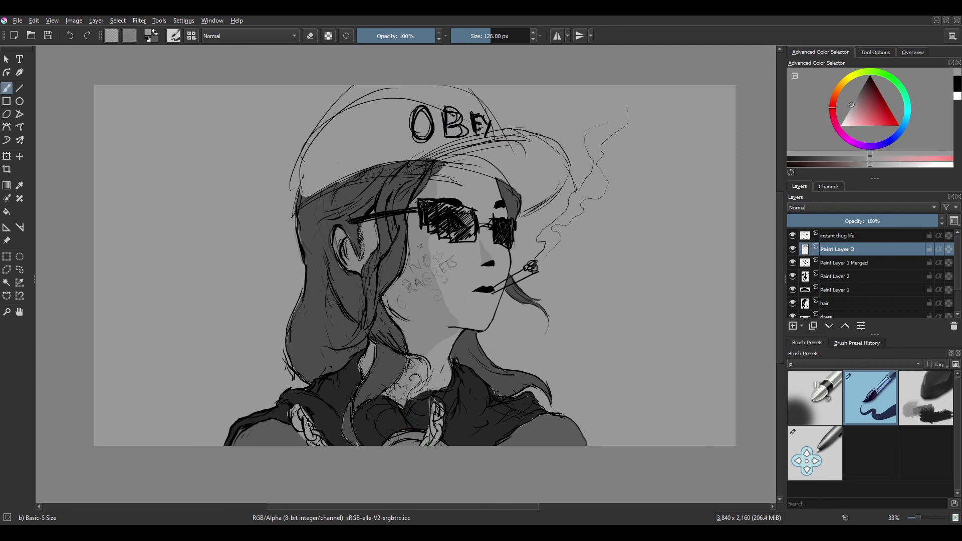
left_click(821, 249, "shift")
key("ctrl+e")
Copy and paste the selected chain piece, duplicate it and position the copies to extend the chain down both sides of the chest.
key("ctrl+c")
key("ctrl+v")
key("ctrl+t")
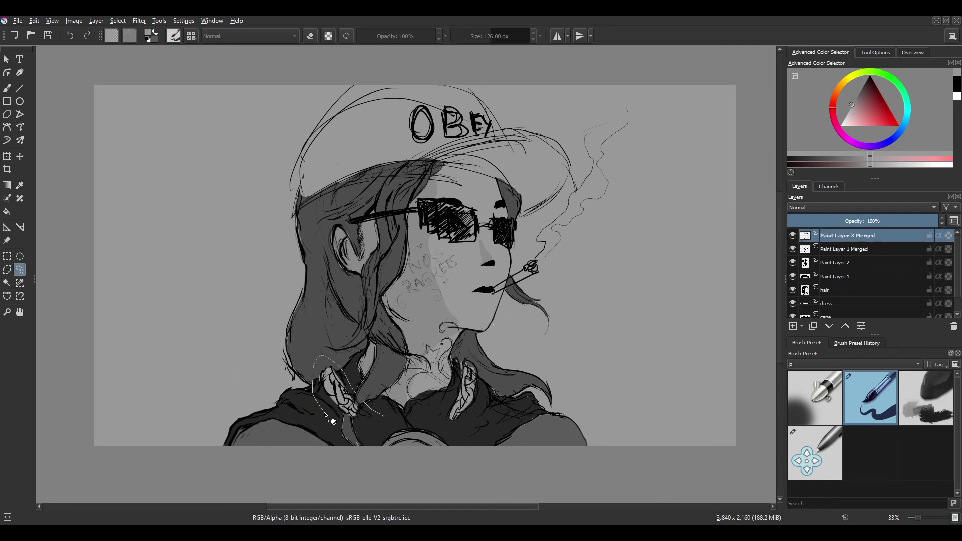
key("ctrl+j")
left_click_drag(401, 411, 448, 446)
key("Return")
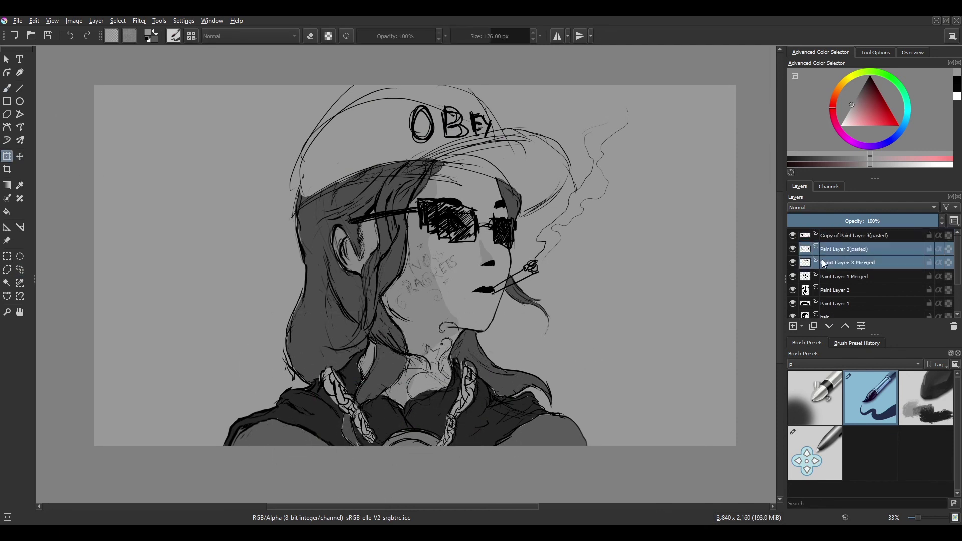